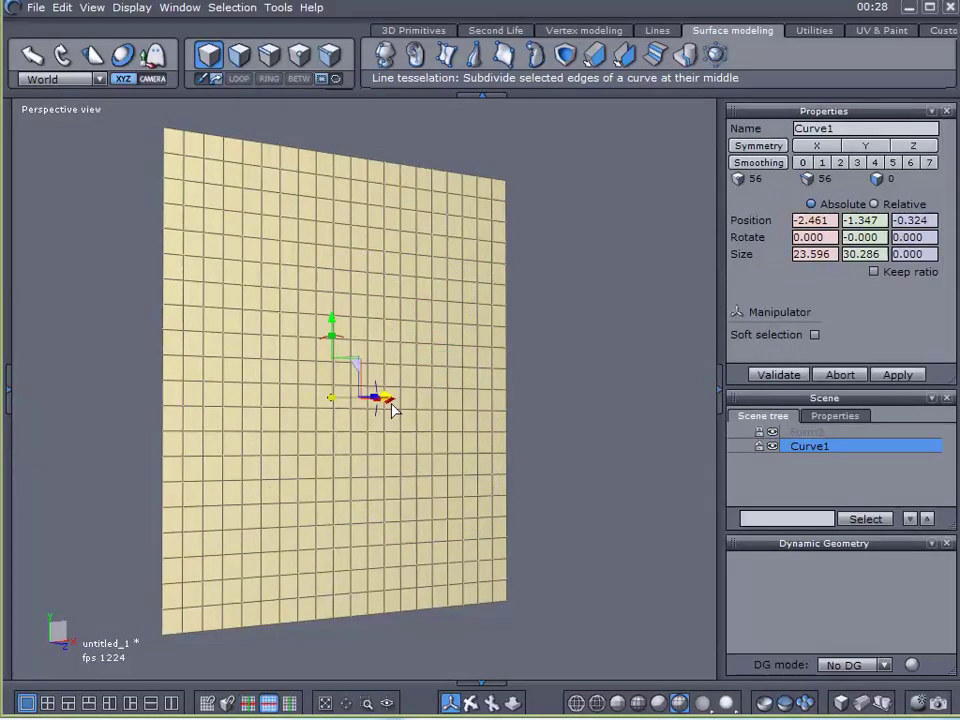
- Move the closed curve forward along Z, away from the grid, to a Z position of about 14.8
right_click_drag(192, 442, 402, 428)
left_click_drag(402, 428, 493, 452)
right_click_drag(596, 511, 444, 477)
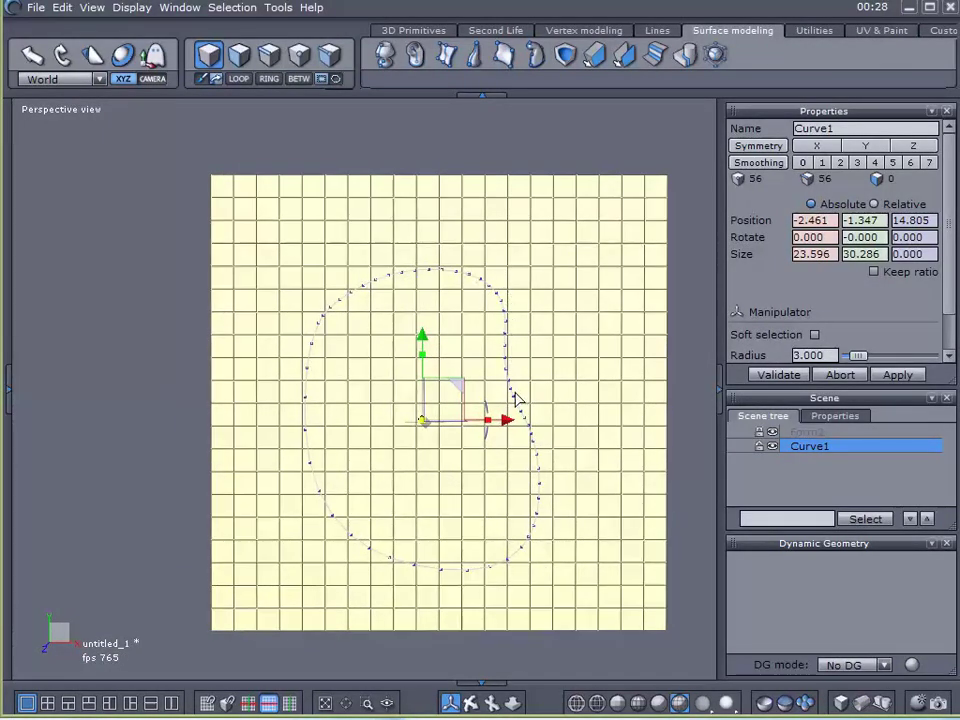
right_click_drag(291, 362, 316, 389)
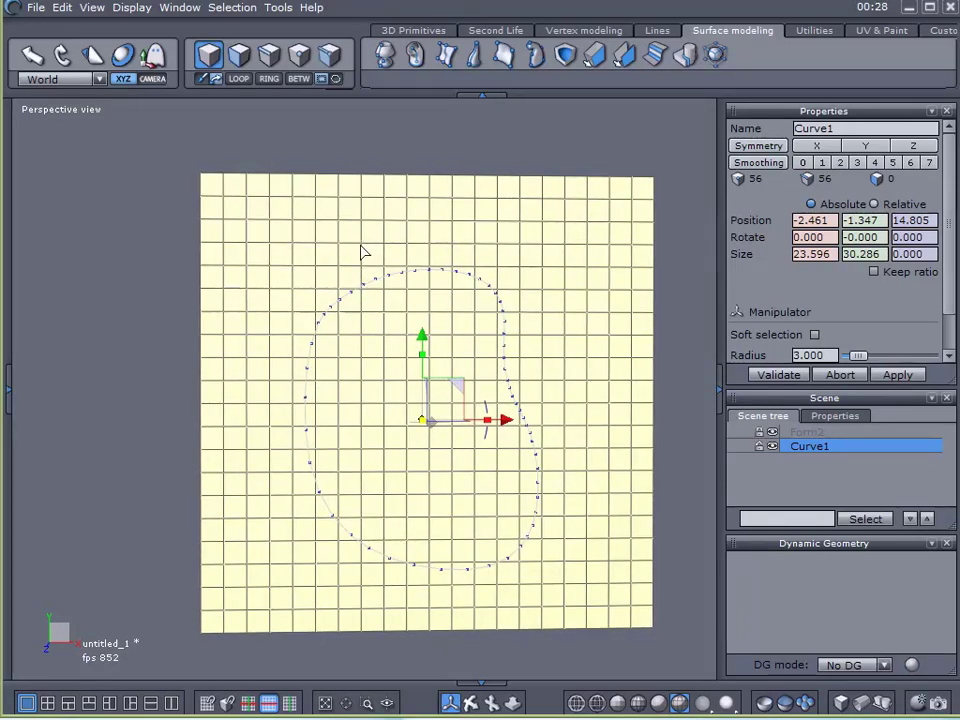
right_click_drag(370, 532, 376, 419)
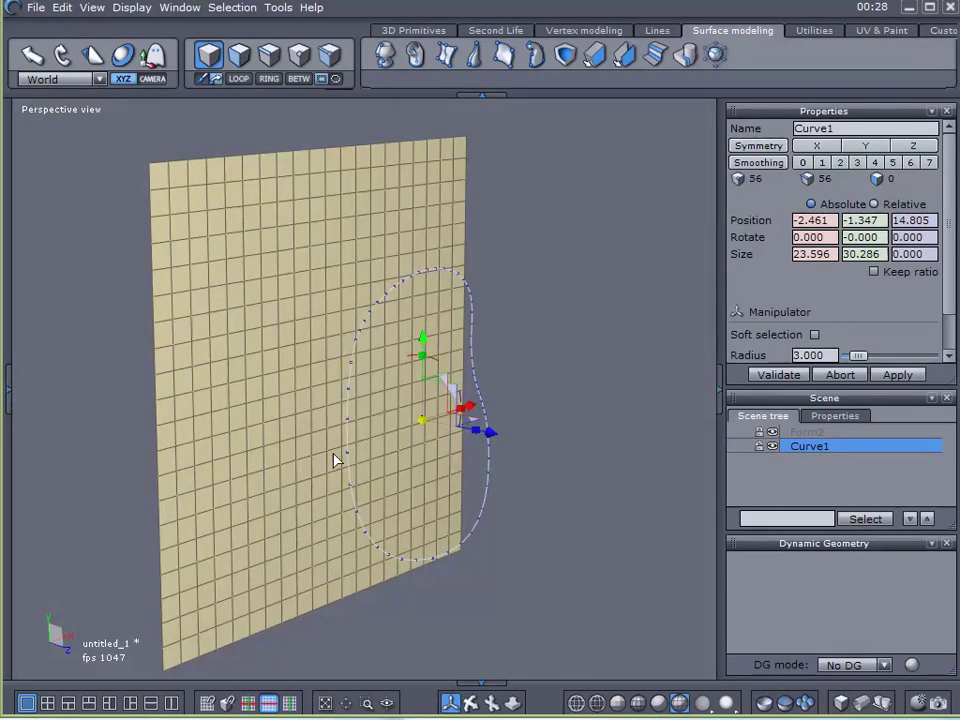
- Try filling the closed curve with a Coons surface, and undo it after examining the resulting mesh
left_click(506, 60)
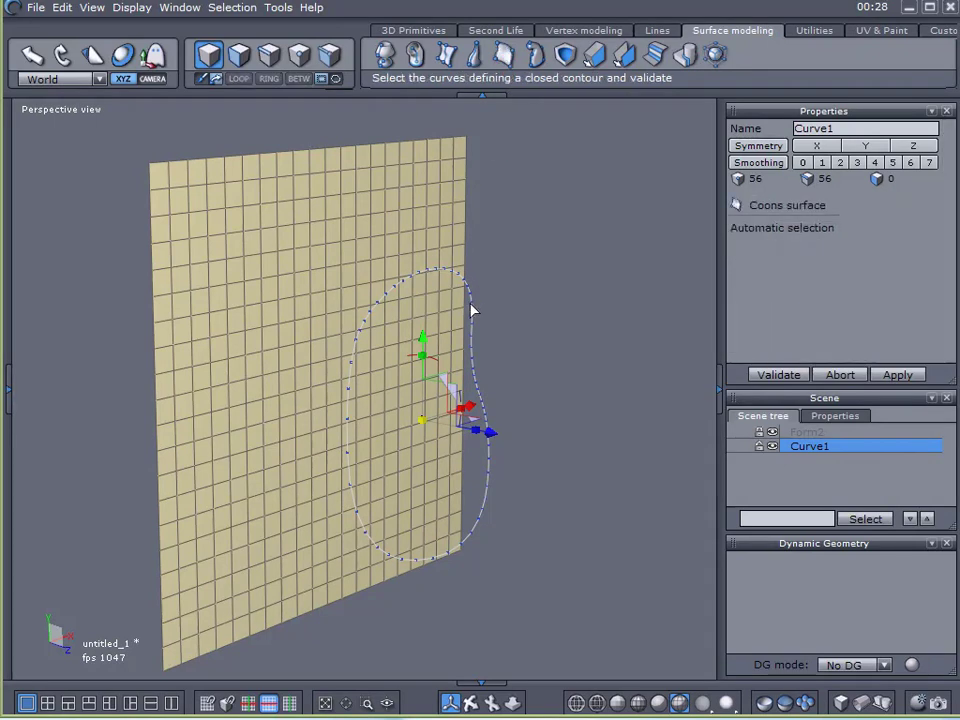
left_click(473, 309)
right_click_drag(534, 358, 458, 377)
scroll(457, 377, "up", 5)
scroll(457, 377, "down", 2)
right_click_drag(533, 500, 356, 495)
scroll(540, 461, "up", 3)
scroll(538, 456, "down", 3)
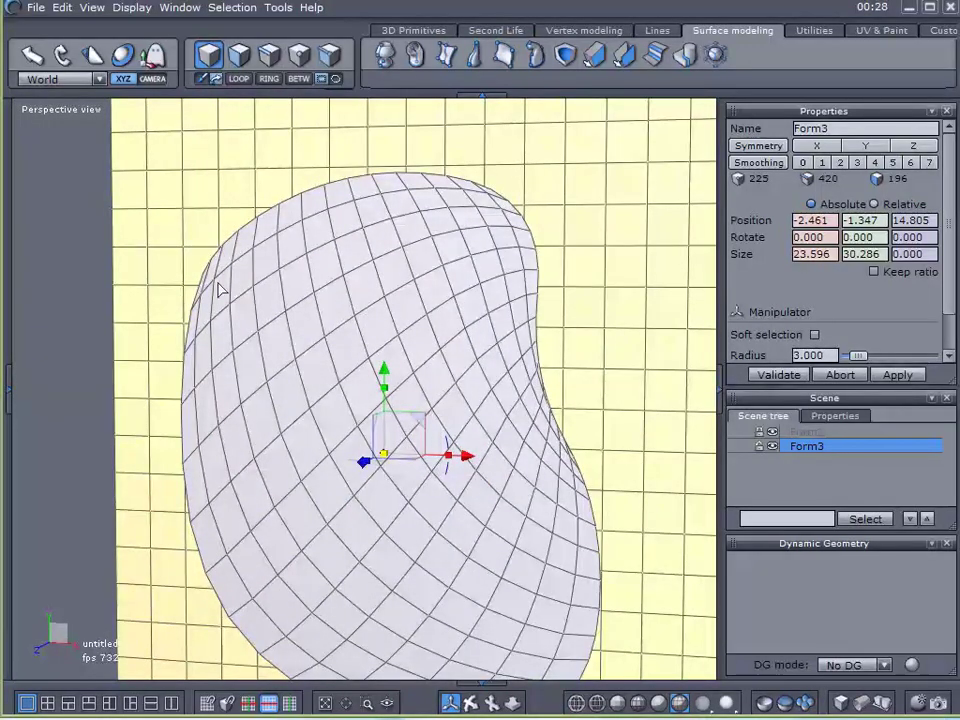
scroll(575, 452, "up", 3)
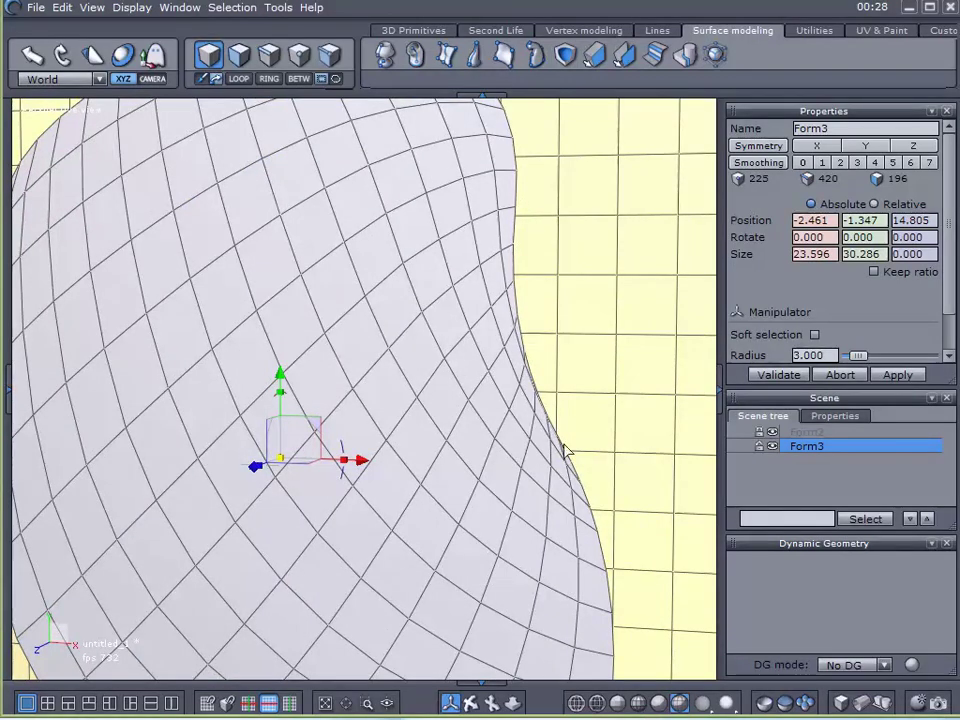
scroll(494, 316, "down", 3)
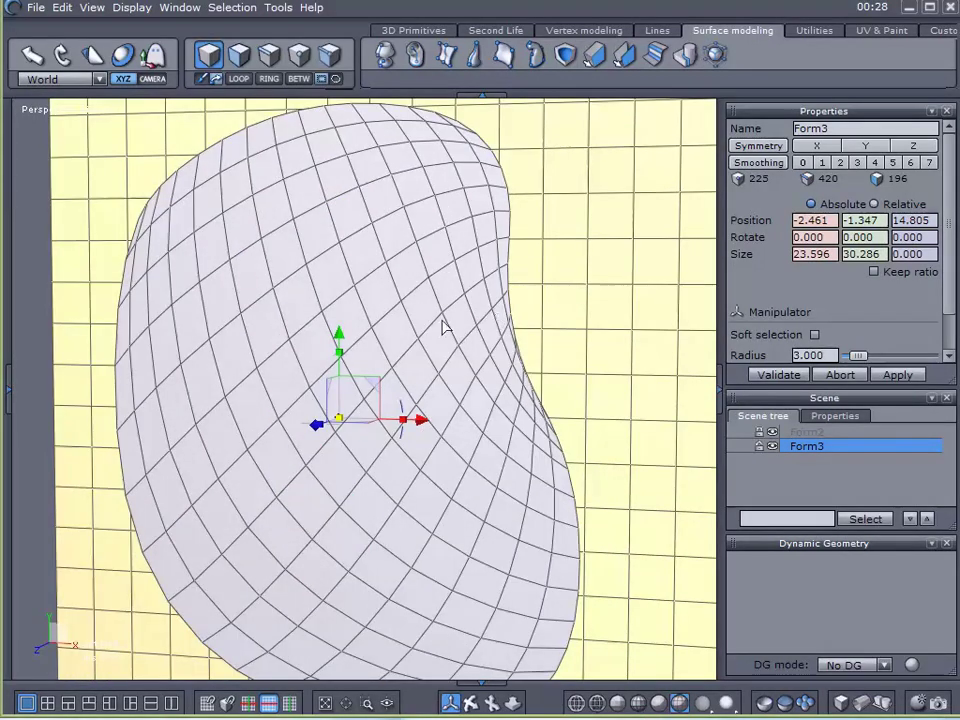
scroll(450, 316, "up", 2)
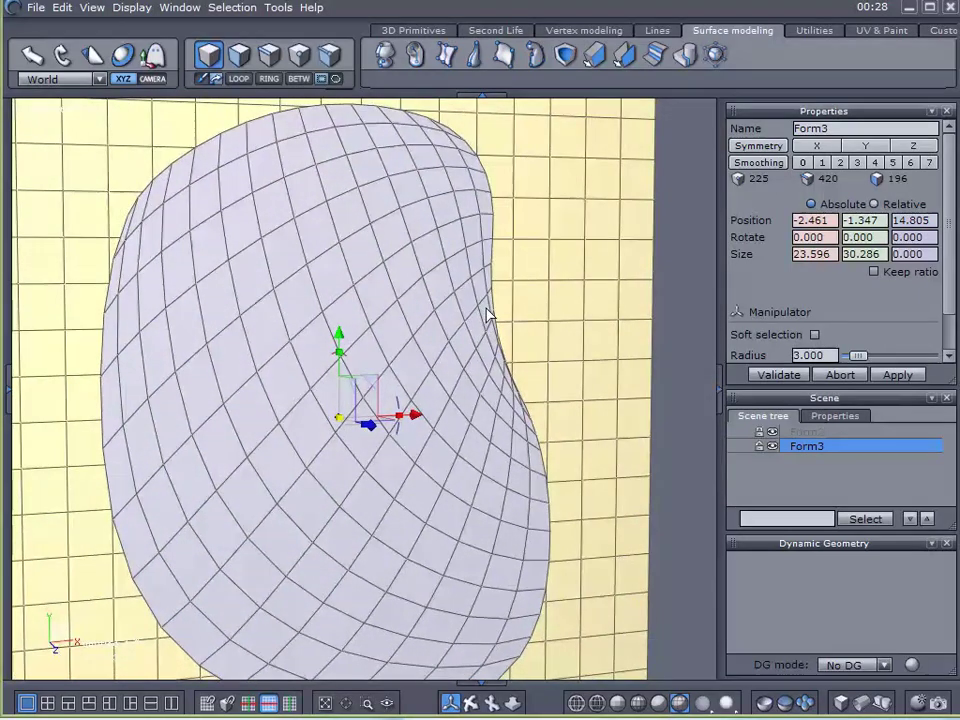
scroll(497, 318, "down", 2)
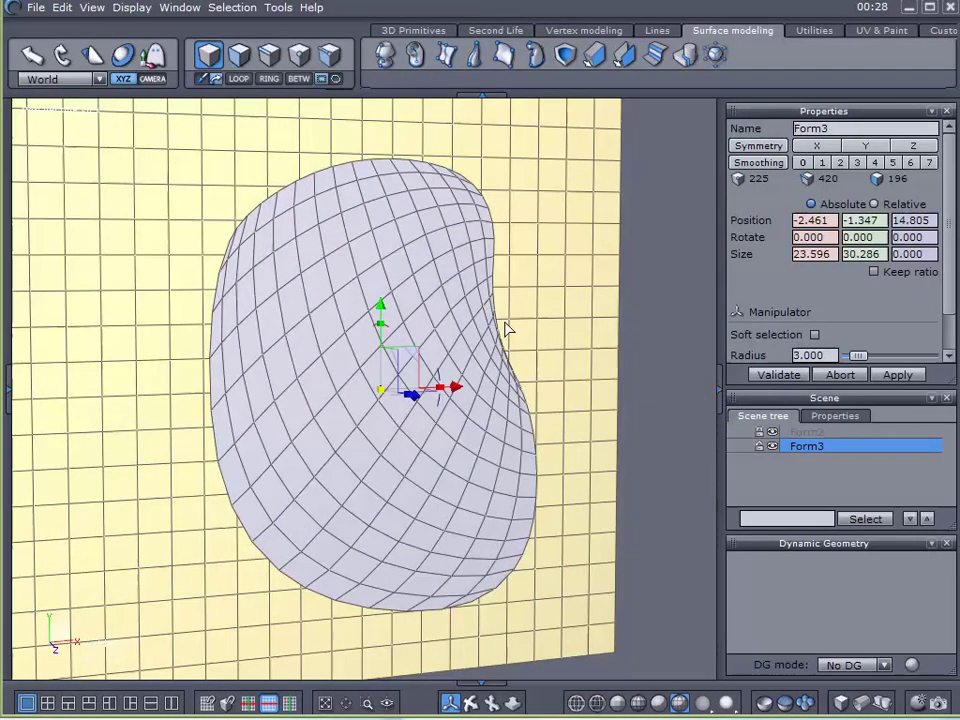
key("ctrl+z")
- Extrude the closed curve into an open band about 7.08 deep along Z
right_click_drag(243, 340, 326, 330)
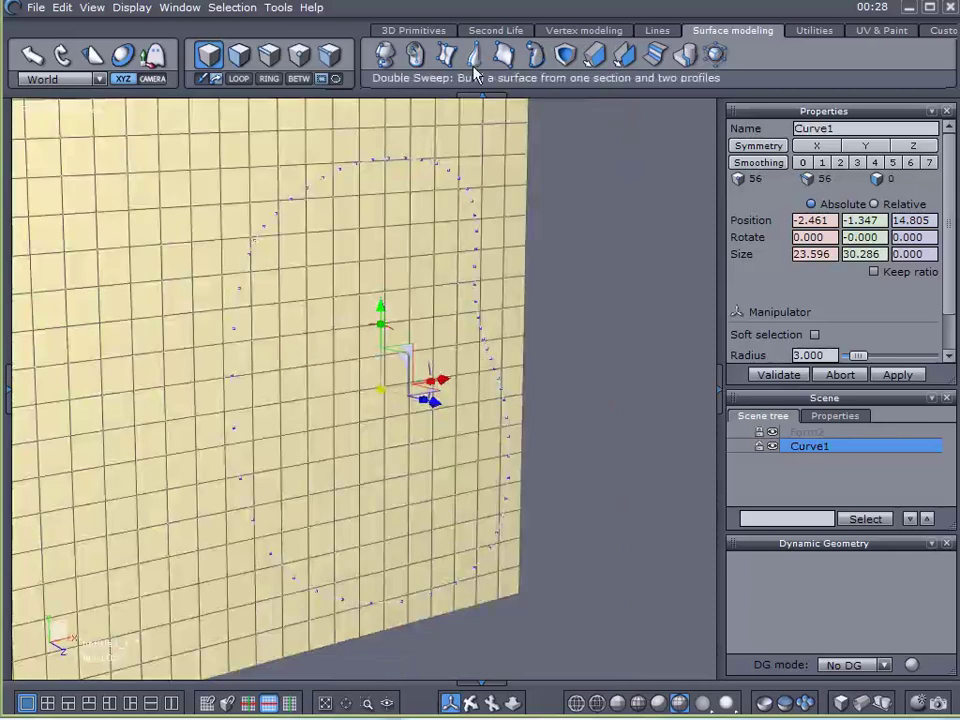
left_click(562, 36)
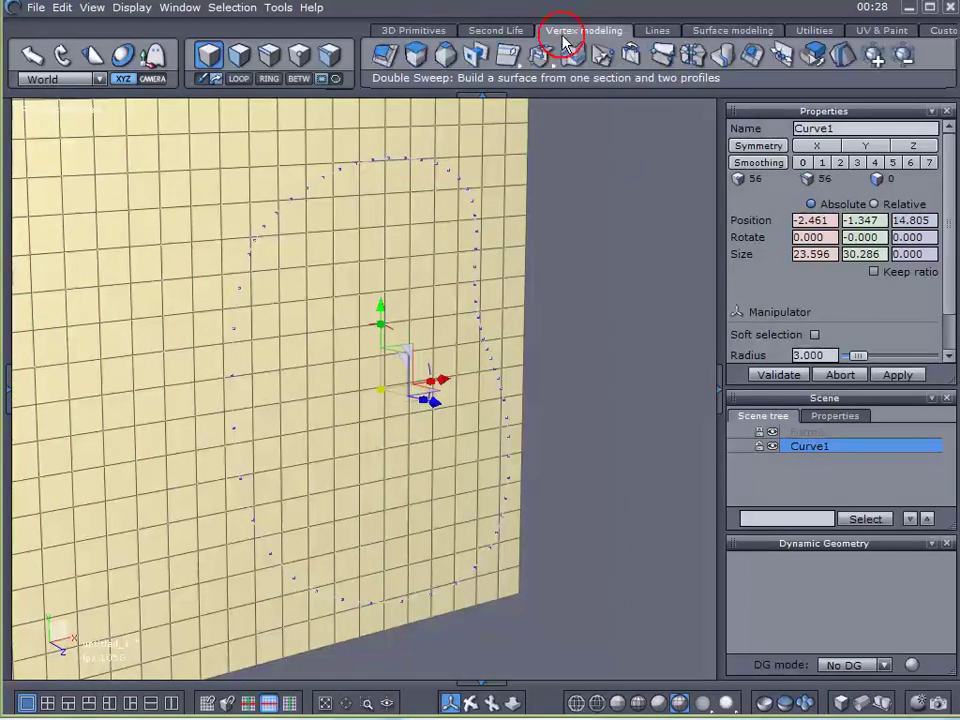
left_click(418, 58)
left_click(371, 156)
left_click(776, 374)
- Close both open ends of the extruded band automatically and move the solid along Z through the grid, to about -1.2
left_click(752, 56)
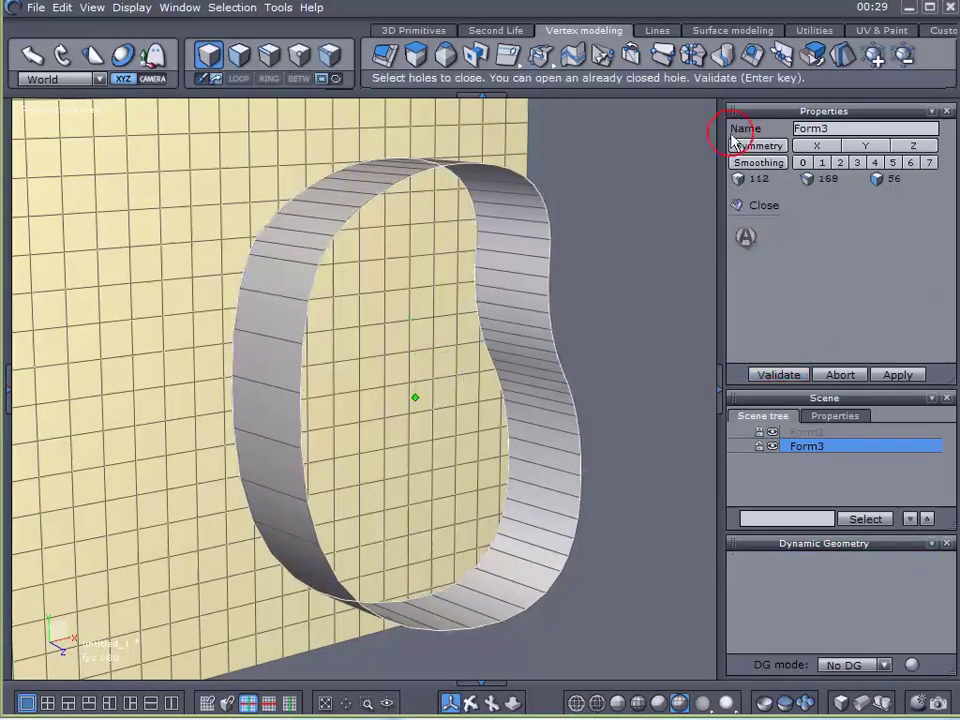
left_click(746, 236)
left_click_drag(476, 414, 289, 400)
right_click_drag(171, 435, 260, 343)
scroll(381, 303, "down", 2)
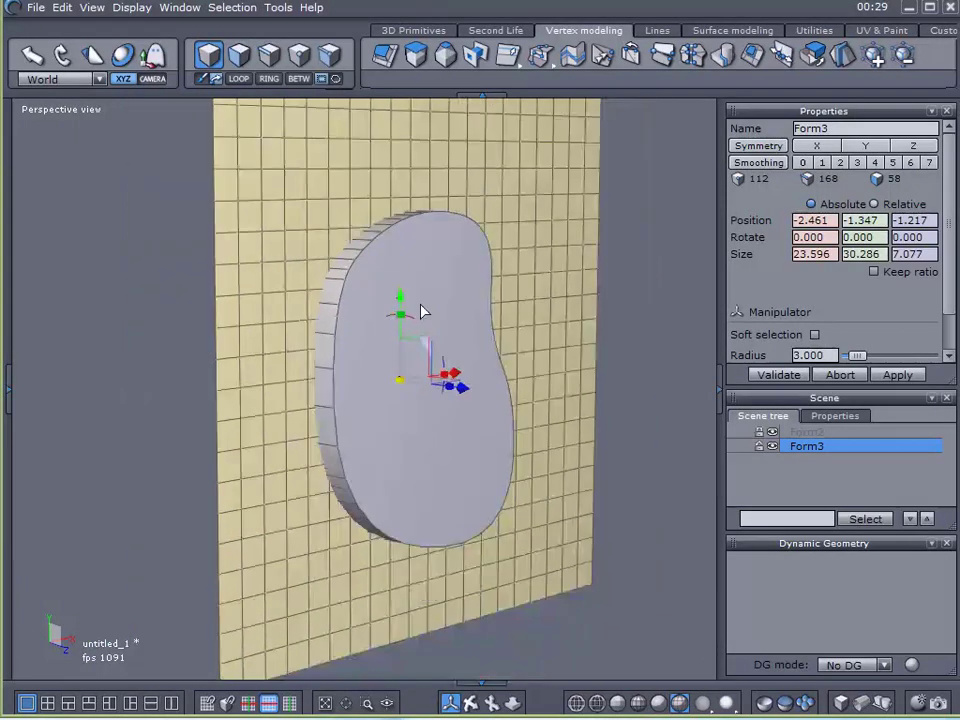
right_click_drag(440, 445, 340, 461)
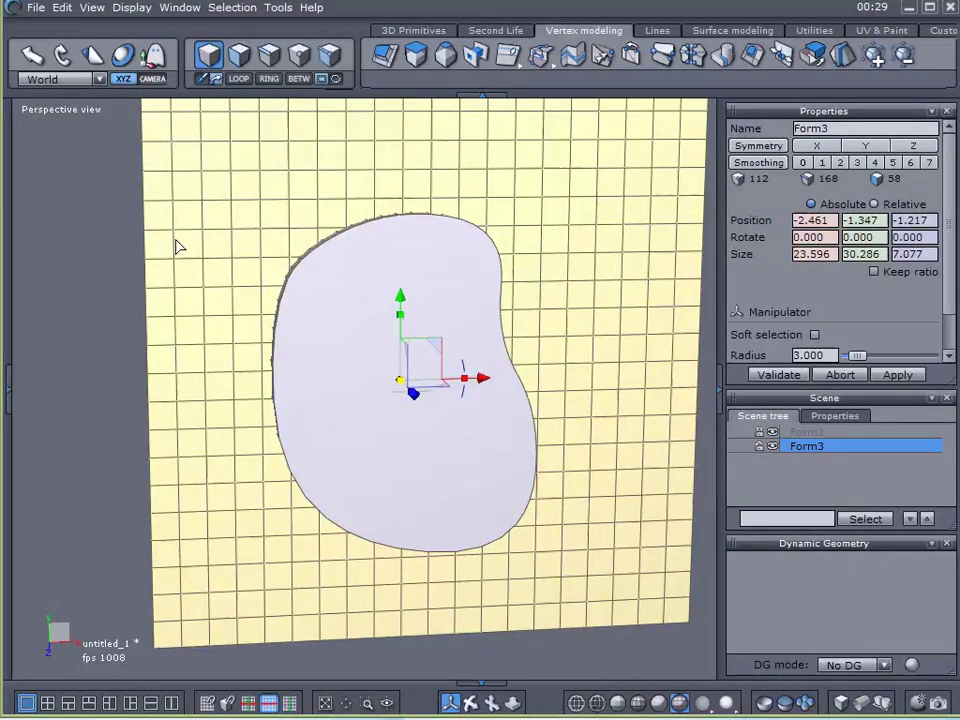
- Start a new empty scene without saving the changes to untitled_1.hxn
scroll(178, 244, "down", 2)
left_click(37, 9)
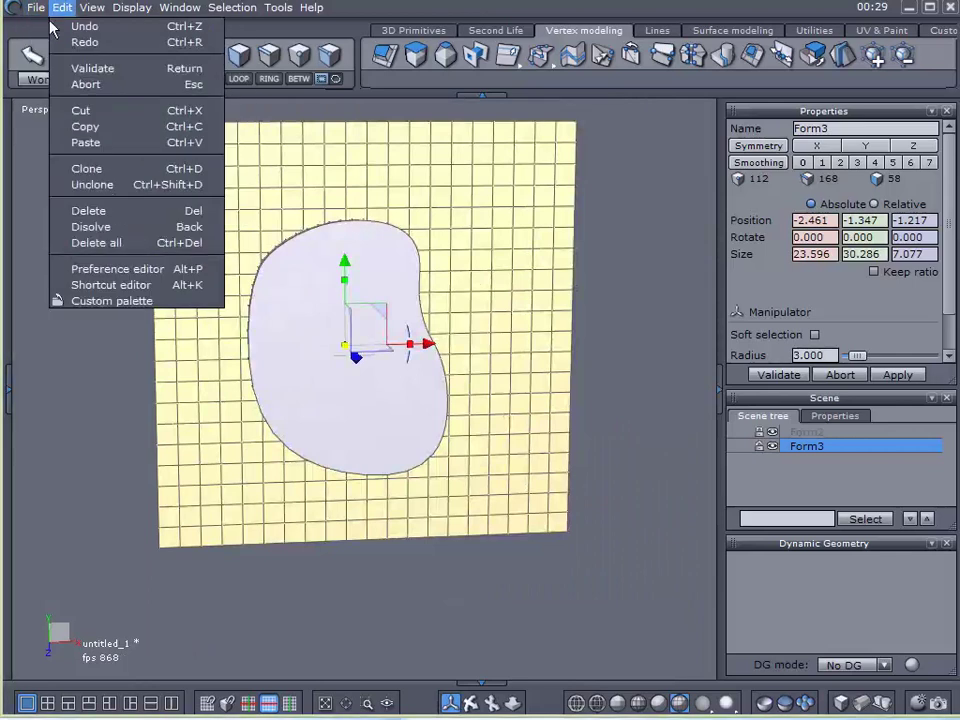
left_click(28, 27)
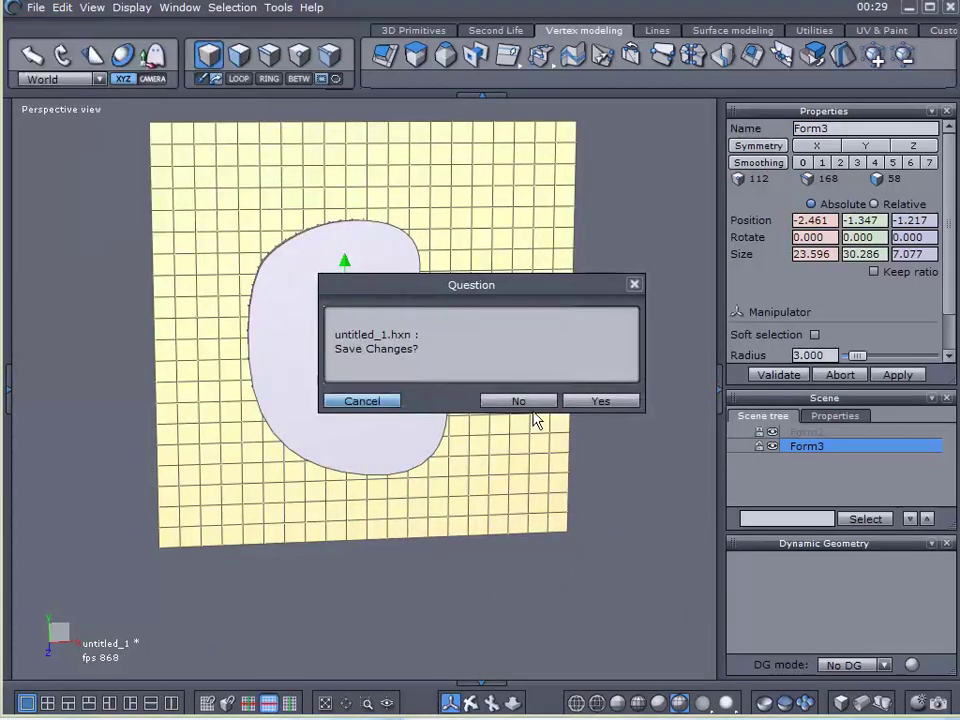
left_click(525, 403)
- Create a flat grid primitive with cells about 2.07 by 2.20, using 20 divisions in U and 20 in V
left_click(437, 30)
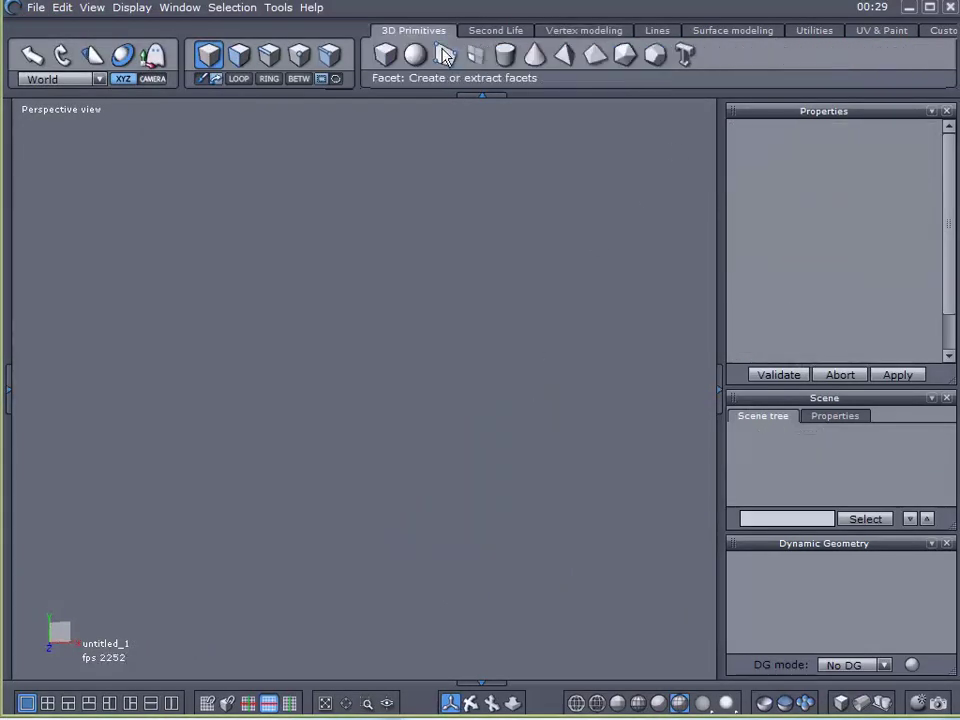
left_click(475, 54)
left_click_drag(112, 148, 175, 213)
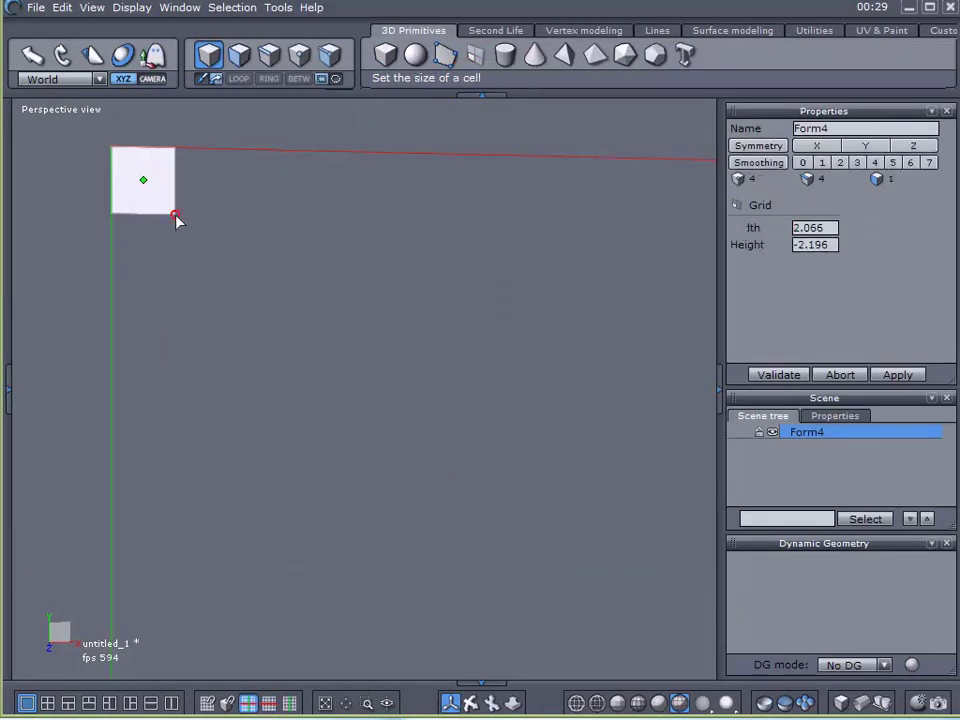
left_click(176, 215)
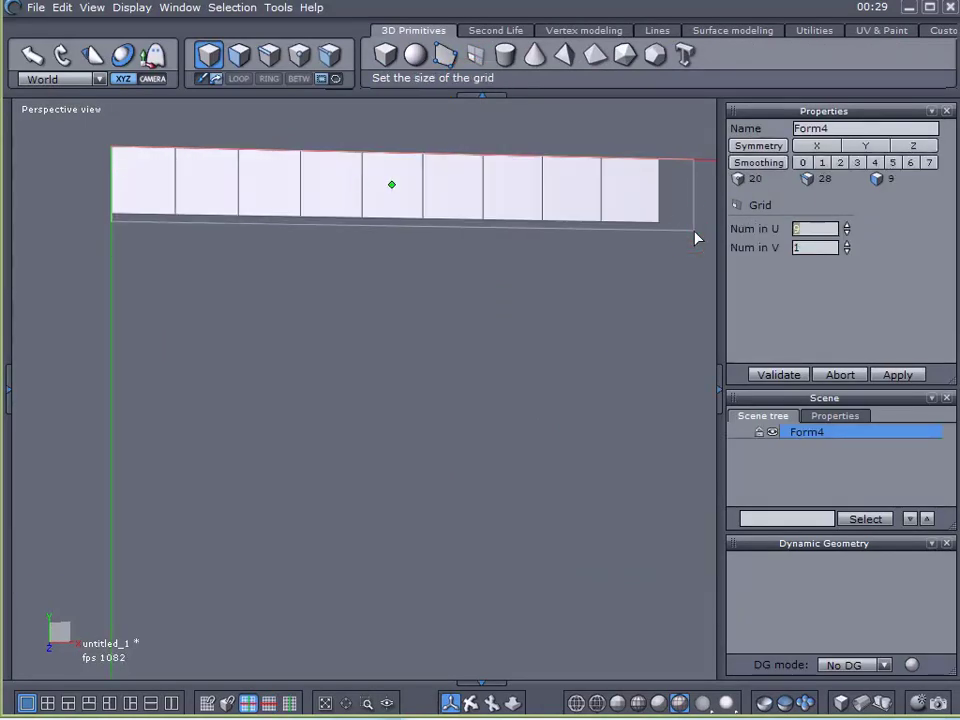
type("20")
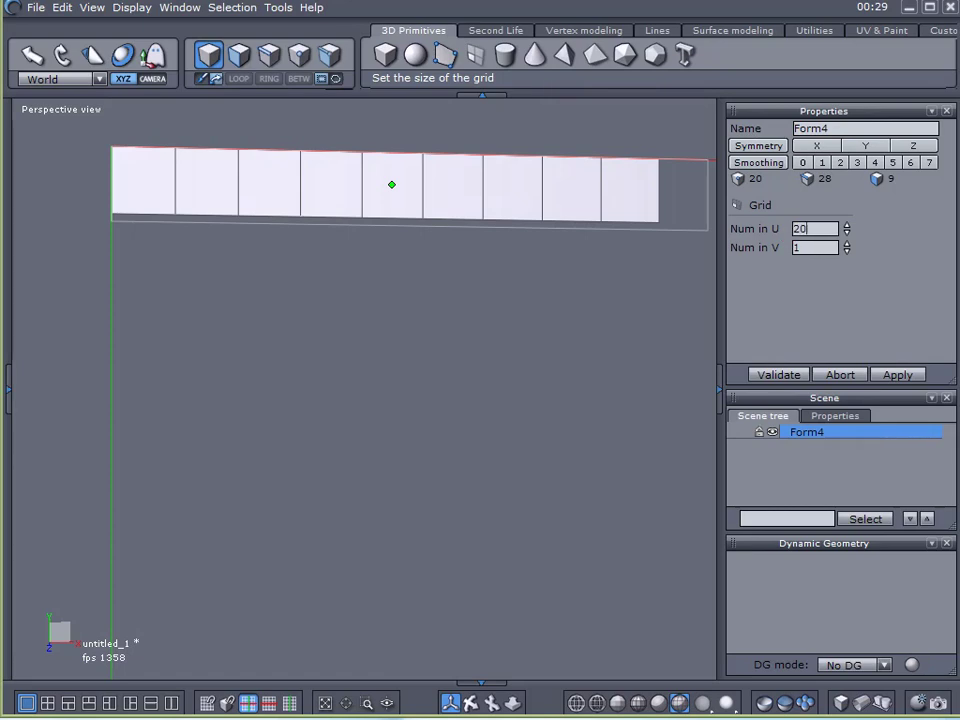
left_click(806, 247)
type("0")
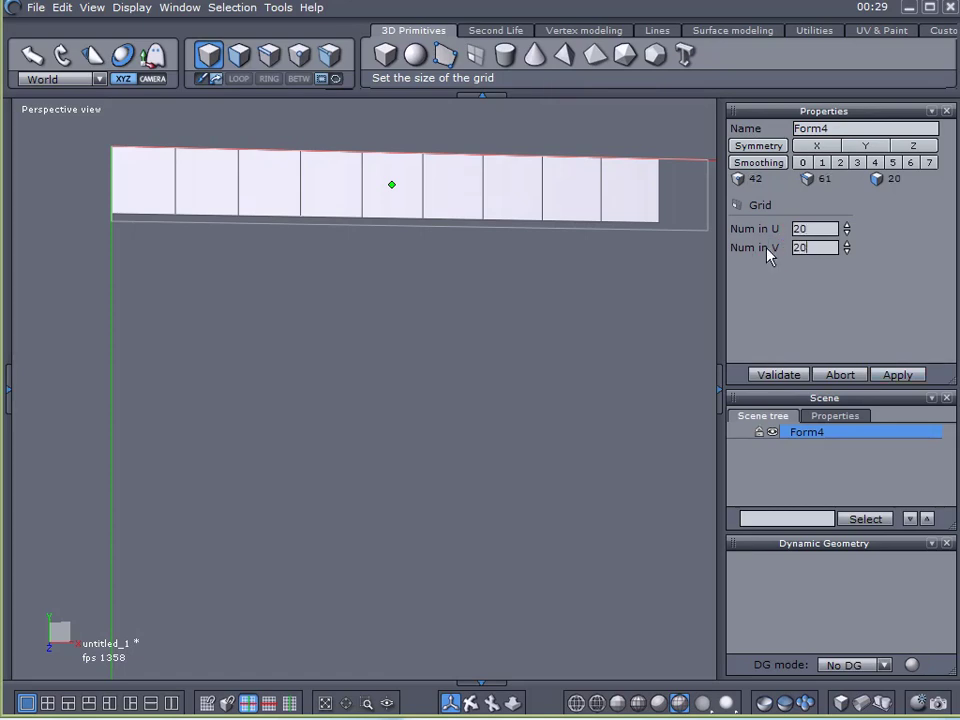
key("Return")
left_click(779, 375)
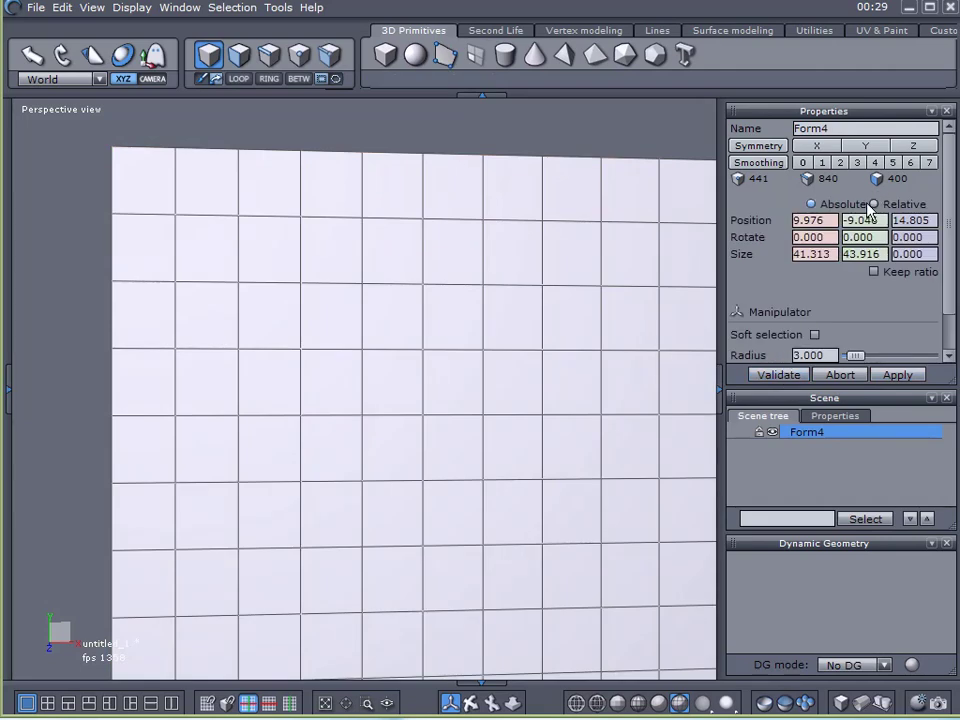
- Set the grid's size to 50 in X and 50 in Y
double_click(826, 254)
type("50")
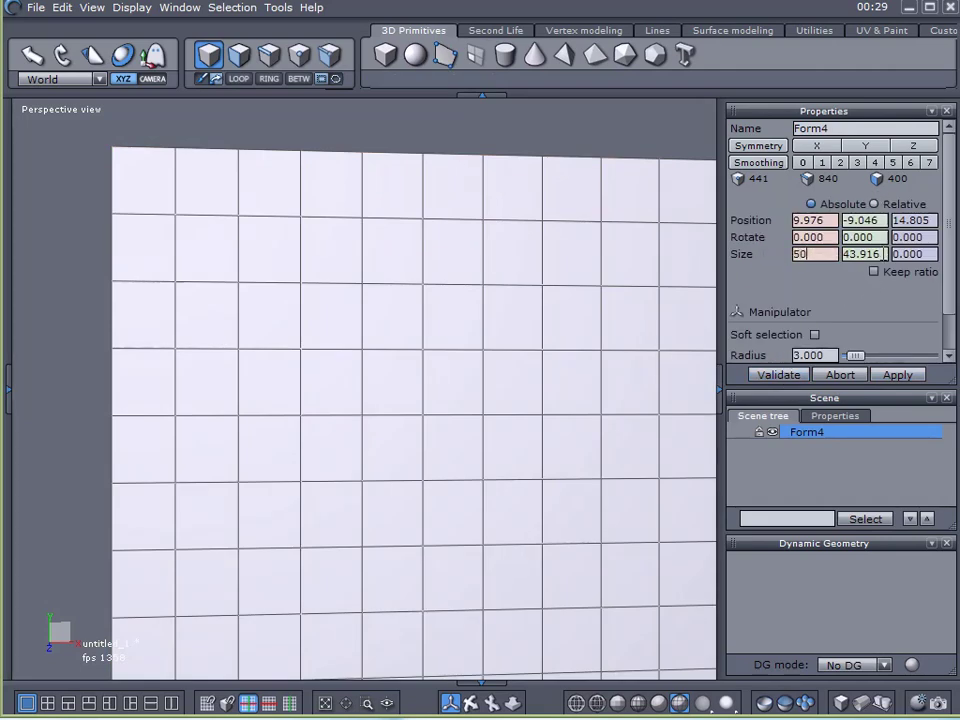
left_click_drag(885, 254, 852, 254)
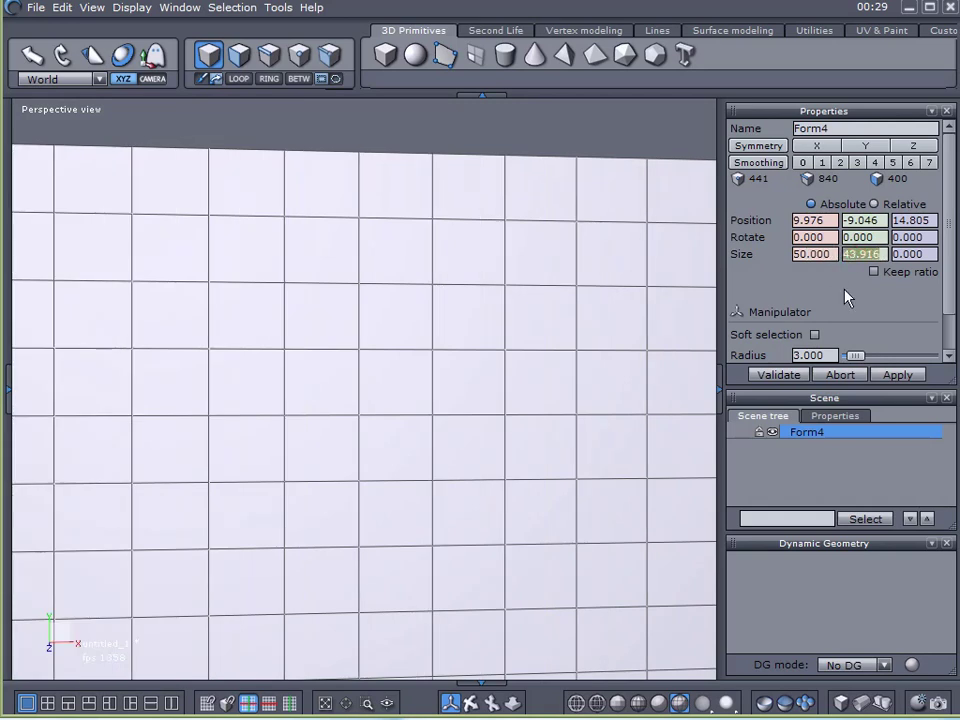
type("50")
left_click(819, 255)
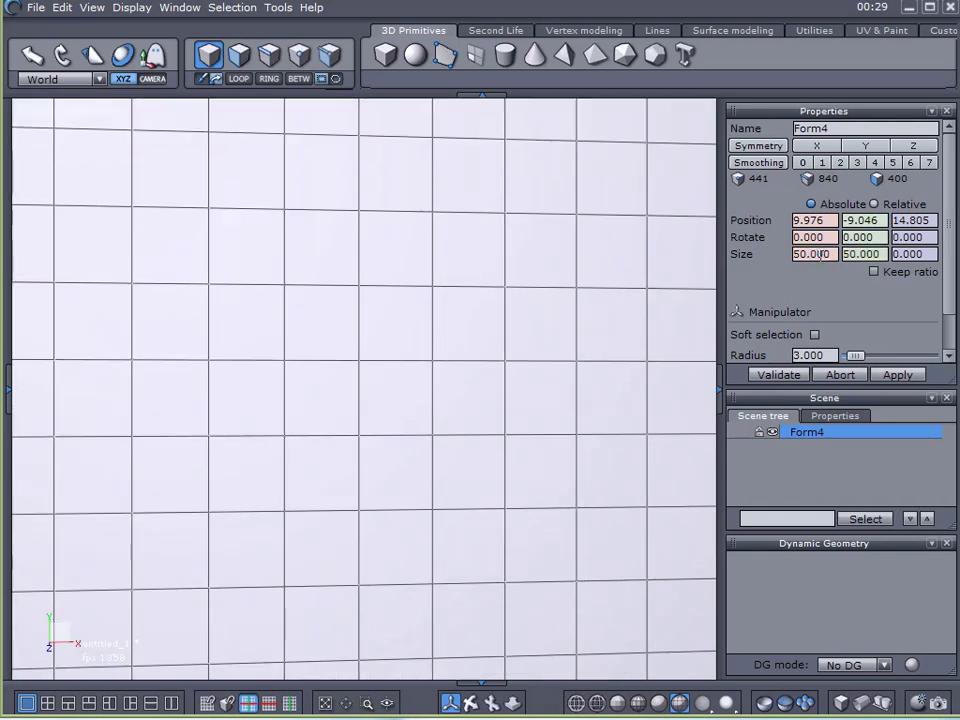
- Center the grid at the origin by setting its X, Y and Z positions to 0
double_click(812, 219)
type("0")
double_click(876, 219)
type("0")
left_click_drag(934, 222, 872, 222)
type("0")
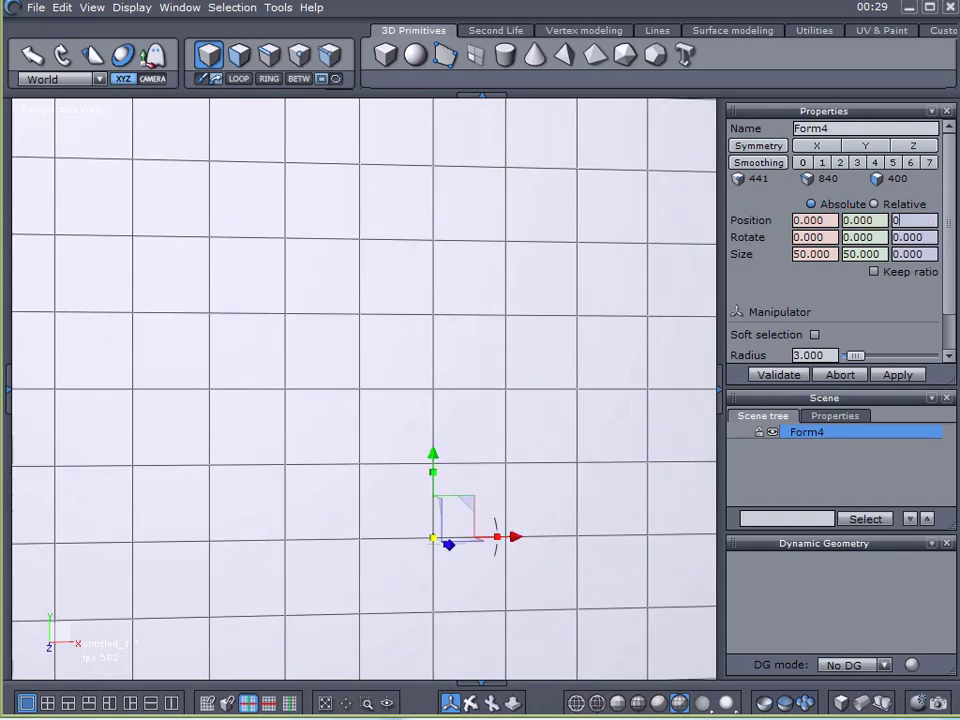
left_click(864, 222)
scroll(640, 270, "down", 5)
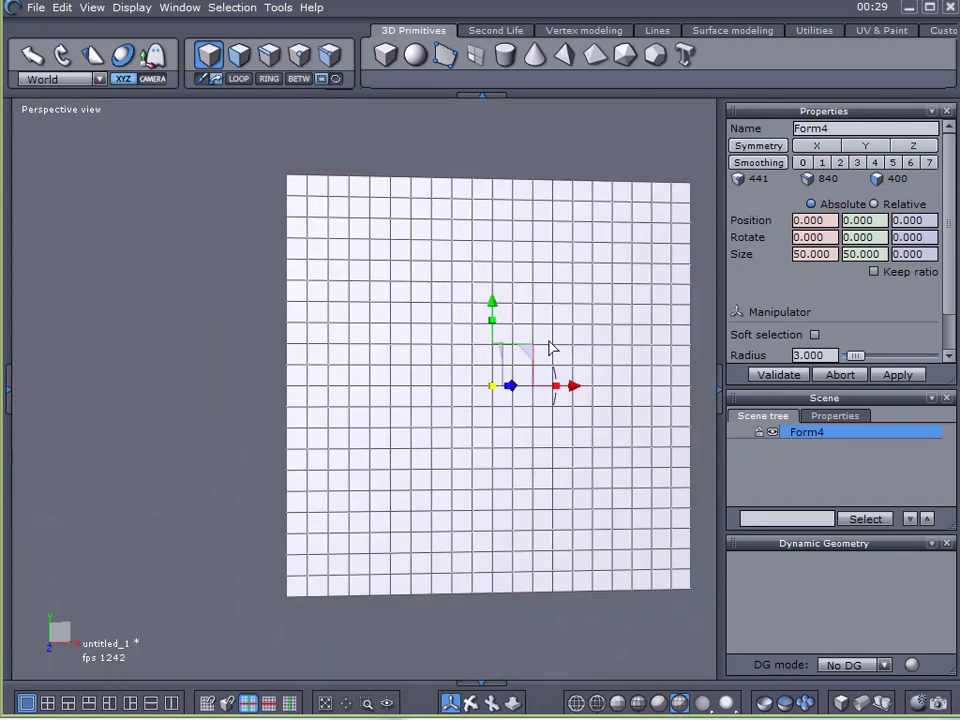
right_click_drag(566, 406, 456, 443)
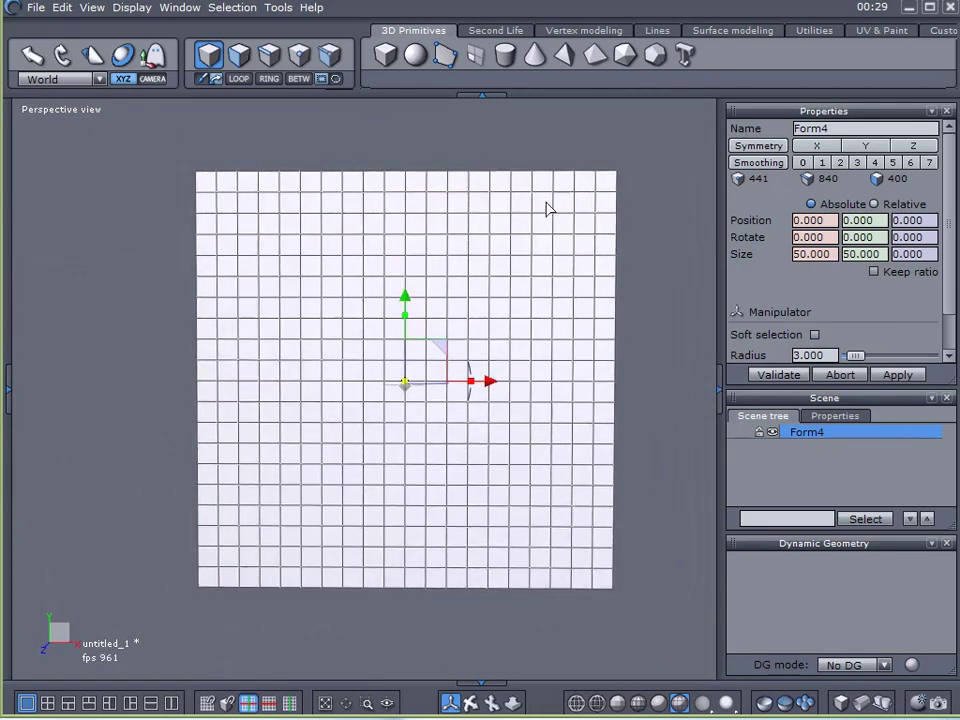
- Draw a kidney-shaped interpolated curve about 28.6 by 32.7 over the grid and close it
left_click(659, 31)
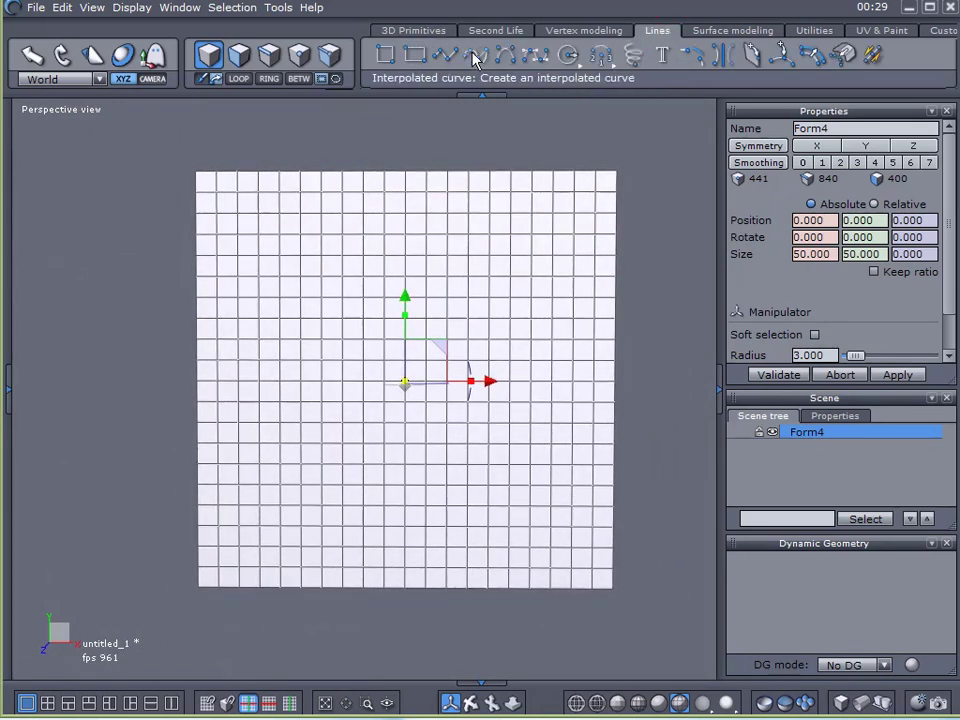
left_click(476, 57)
scroll(354, 300, "up", 1)
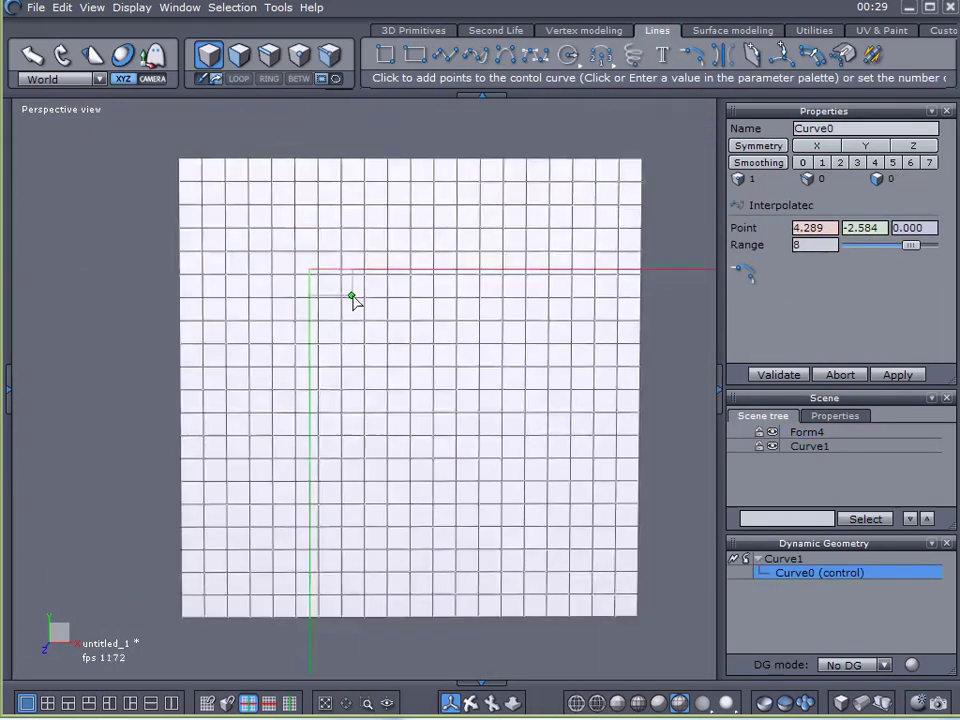
mouse_move(325, 240)
left_mouse_down()
mouse_move(416, 264)
mouse_move(454, 375)
mouse_move(536, 407)
mouse_move(562, 520)
mouse_move(422, 542)
mouse_move(281, 384)
mouse_move(266, 319)
mouse_move(400, 117)
left_mouse_up()
left_click(690, 55)
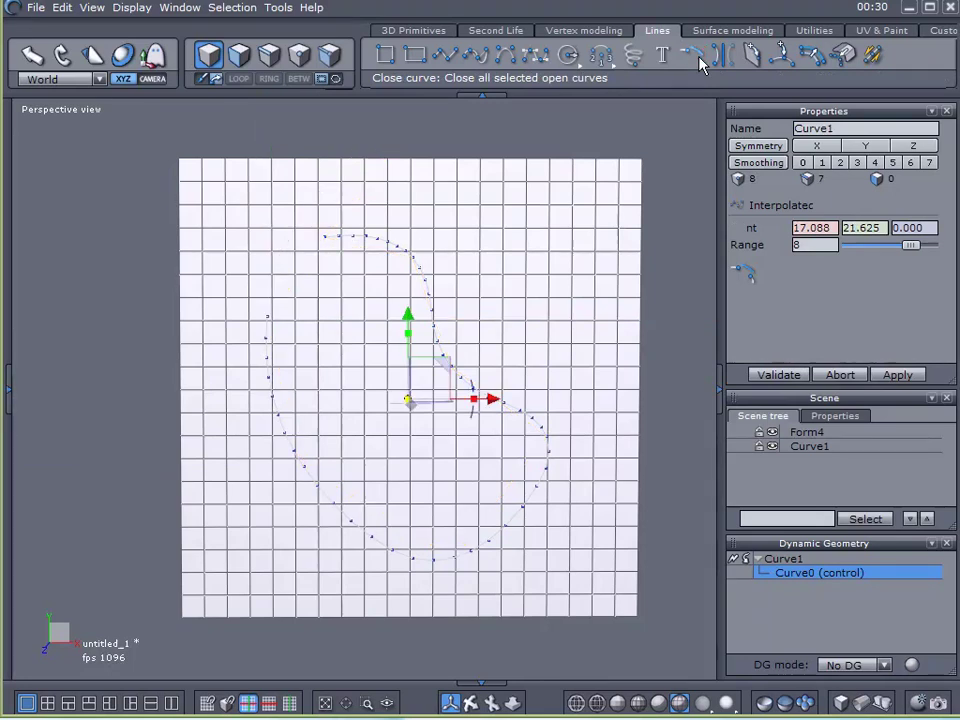
- Move the closed curve slightly forward along Z, just in front of the grid, to about 0.013
right_click_drag(481, 203, 368, 370)
left_click_drag(368, 370, 314, 347)
scroll(314, 347, "up", 3)
right_click_drag(364, 474, 403, 428)
left_click_drag(373, 418, 403, 418)
right_click_drag(403, 418, 433, 436)
left_click_drag(390, 418, 393, 418)
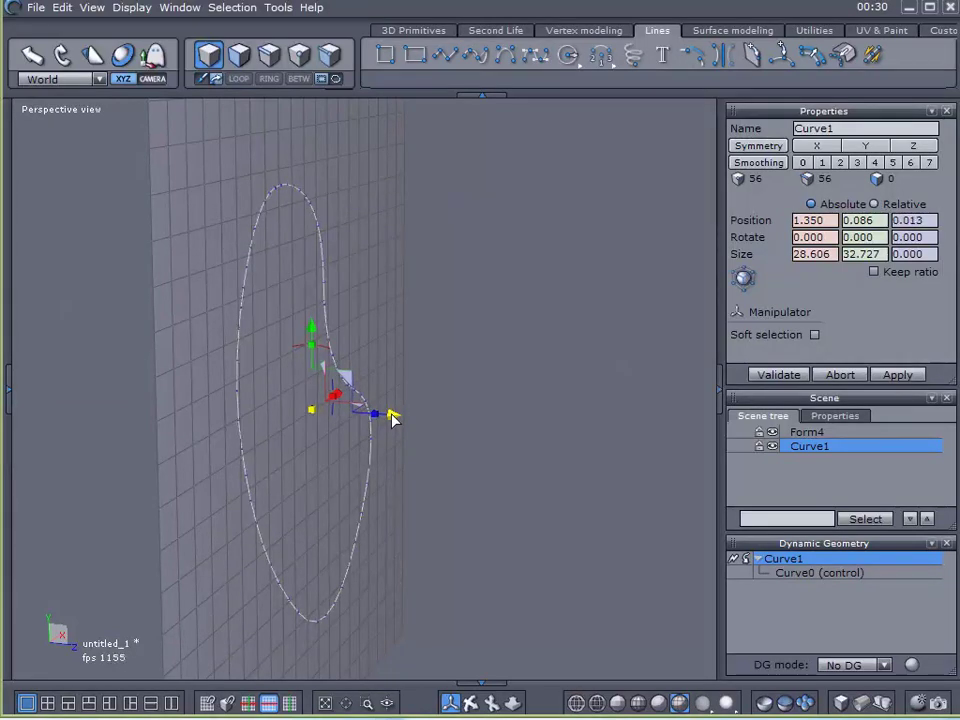
- Collapse the dynamic geometry of the closed curve so that it no longer depends on its control curve
right_click_drag(562, 424, 266, 390)
right_click_drag(447, 315, 513, 343)
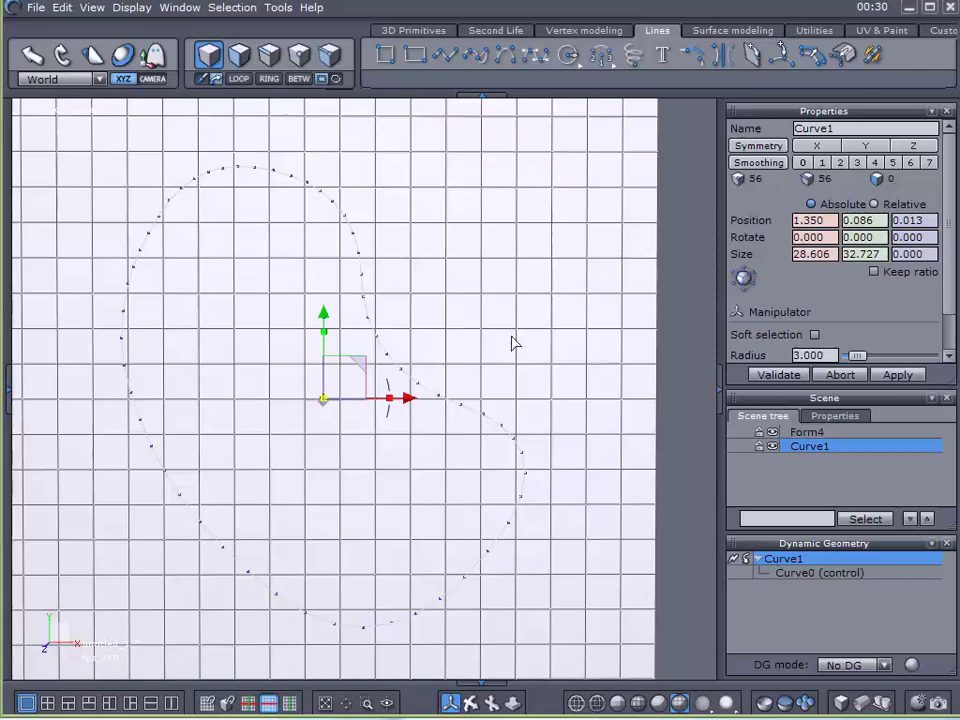
left_click(734, 559)
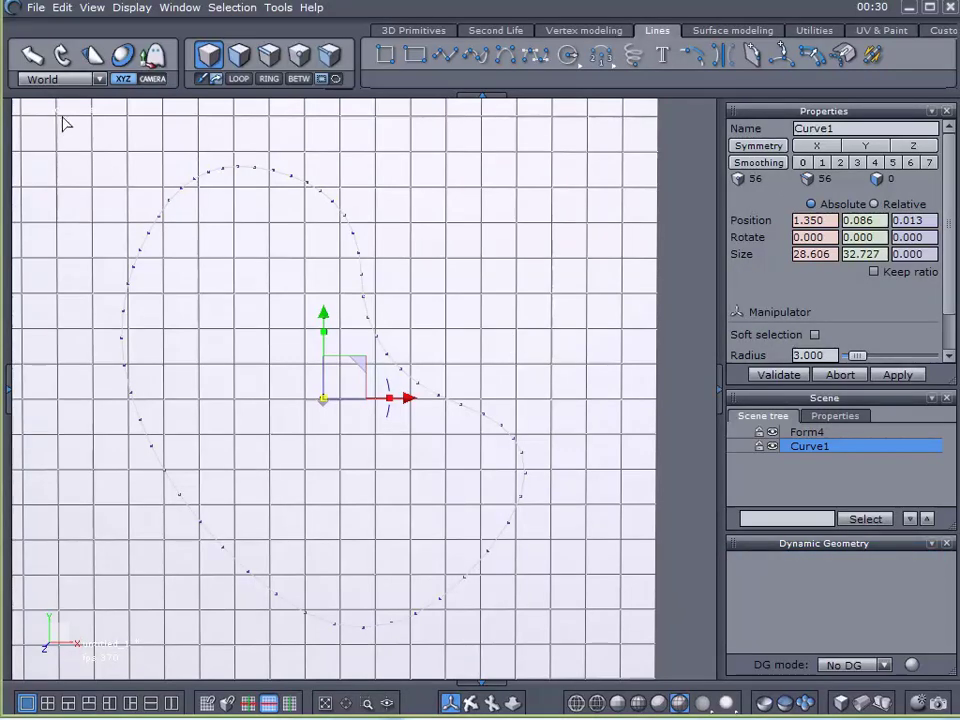
scroll(349, 213, "down", 2)
middle_click_drag(349, 214, 415, 238)
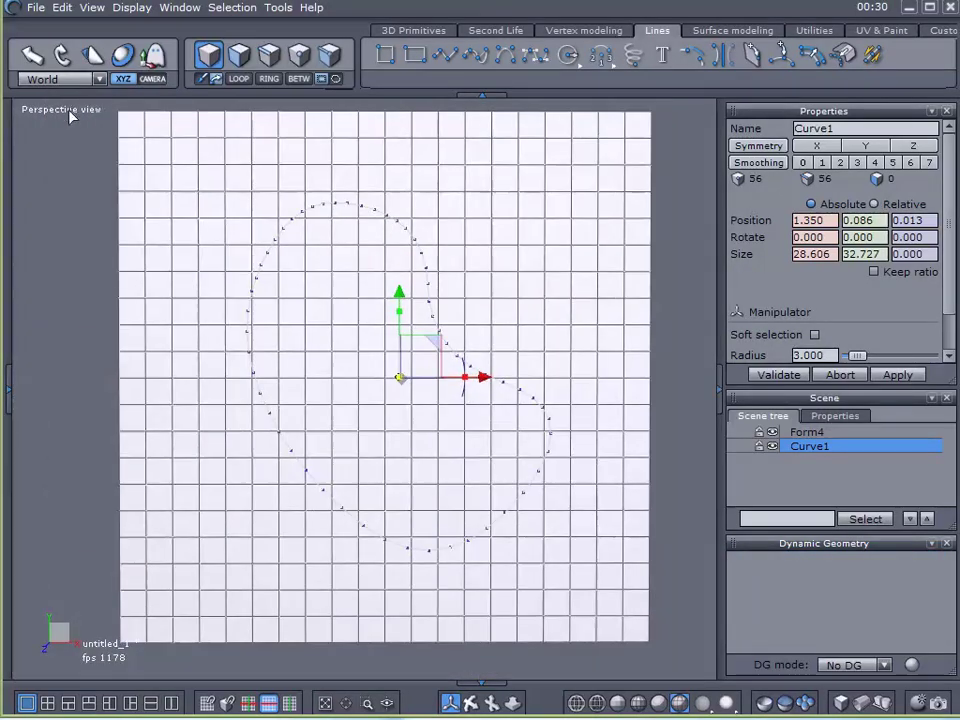
- Switch to the front view and lock the closed curve so that it cannot be selected
left_click(68, 111)
left_click(70, 138)
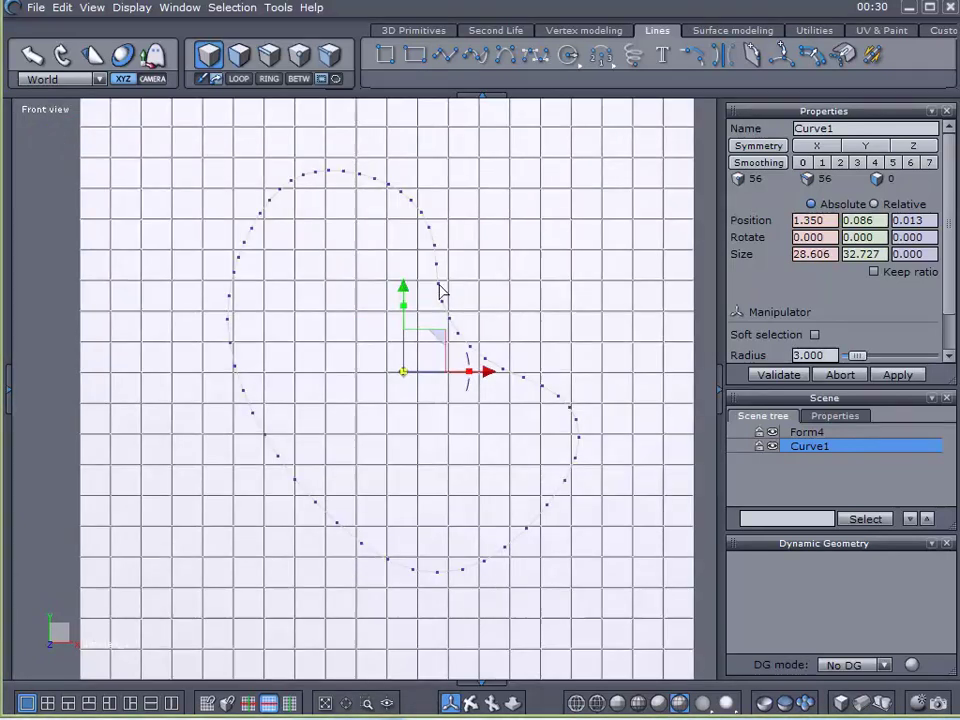
scroll(440, 289, "up", 2)
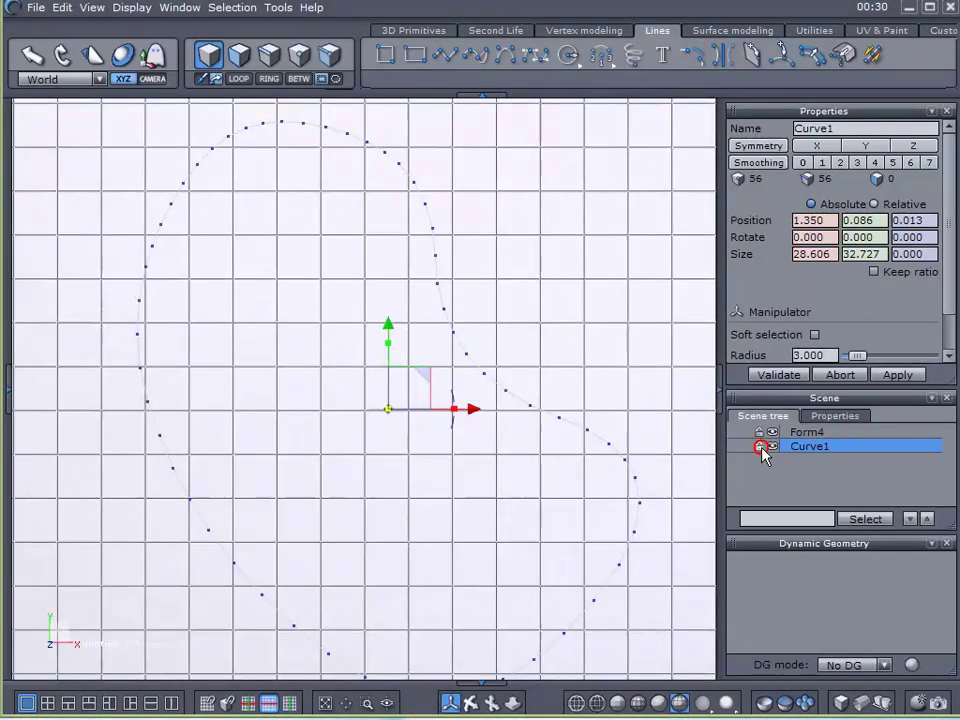
left_click(757, 446)
scroll(514, 266, "up", 1)
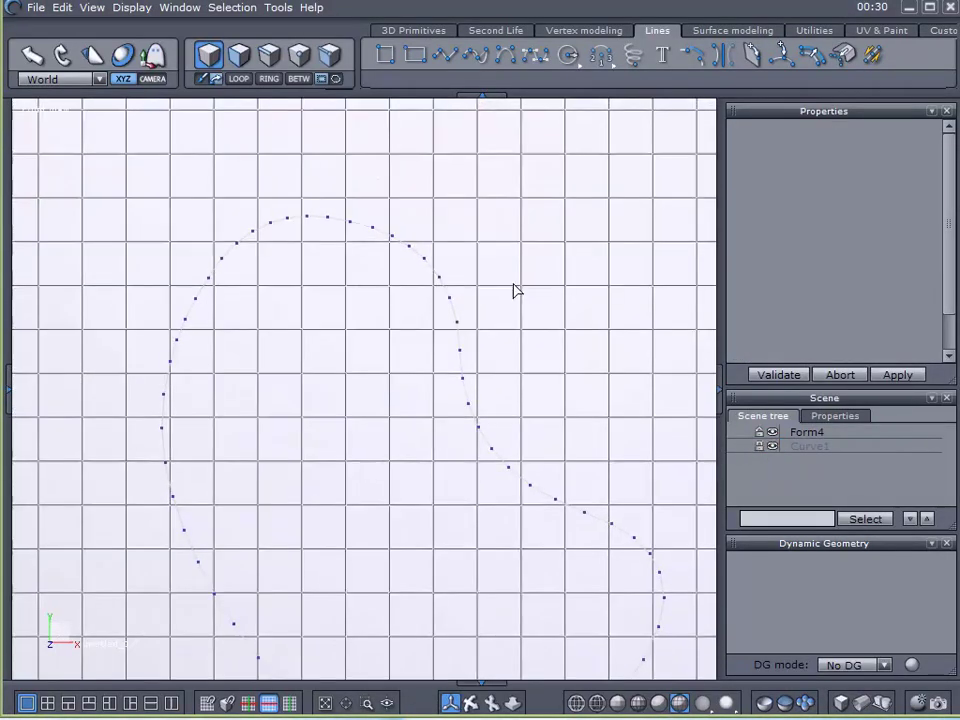
scroll(487, 226, "up", 1)
- Select the grid and begin a Free Tesselate cut along the top of the curve, placing points where it crosses grid edges
left_click(584, 33)
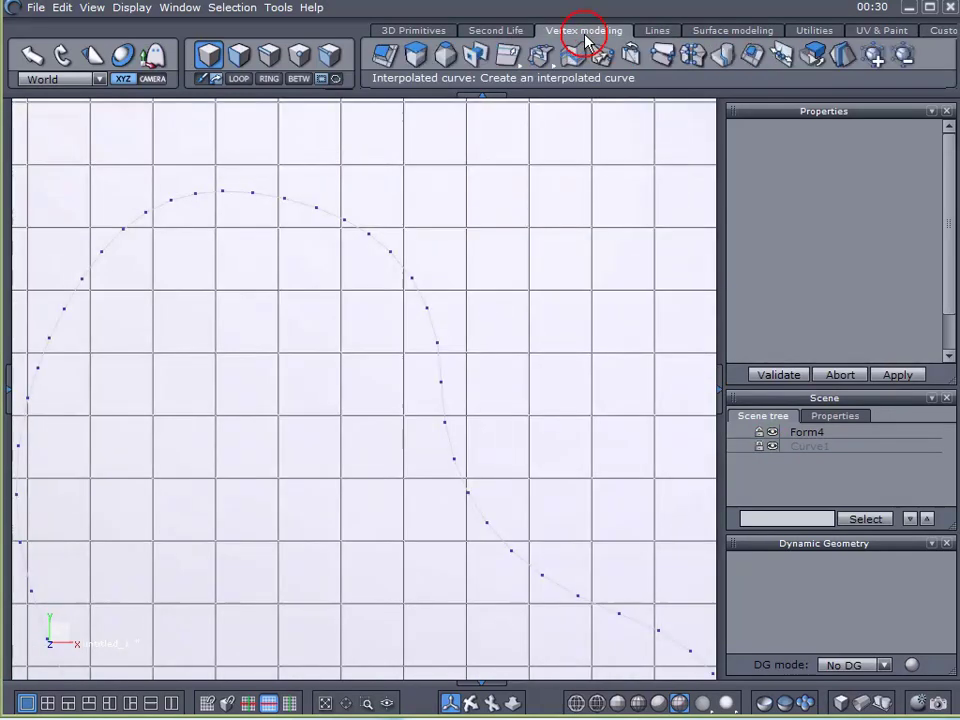
left_click(541, 57)
left_click(540, 86)
scroll(206, 208, "up", 2)
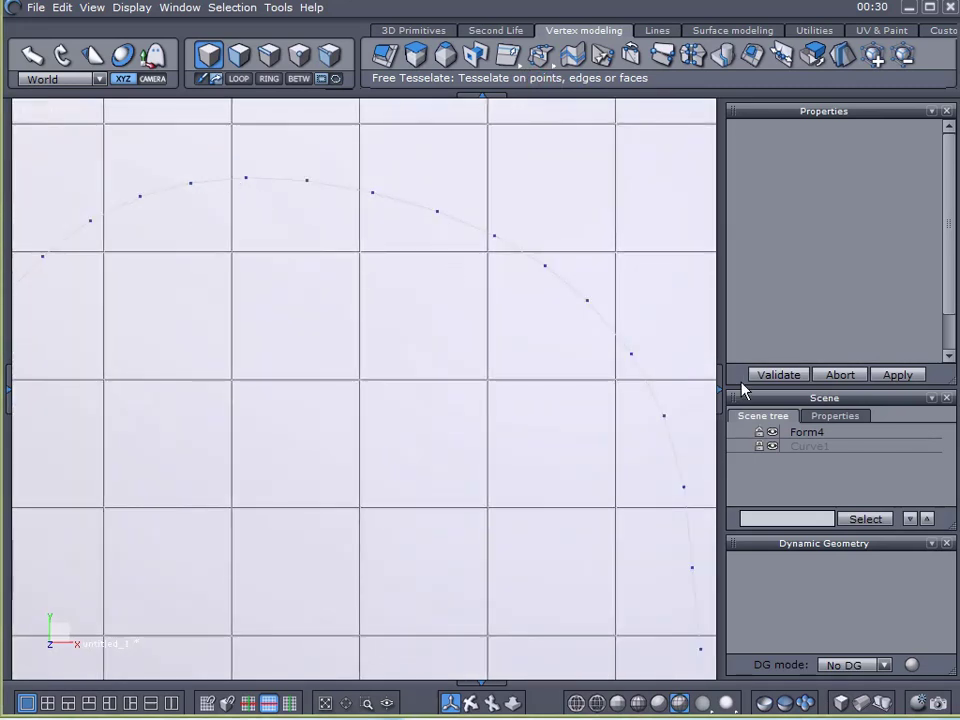
left_click(782, 438)
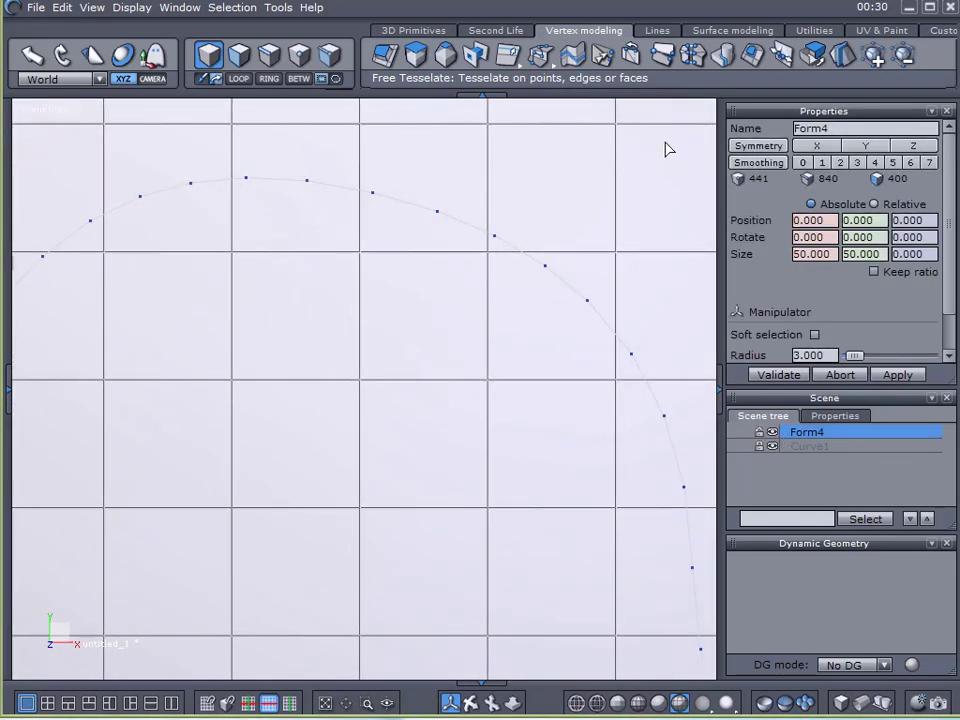
left_click_drag(546, 72, 540, 90)
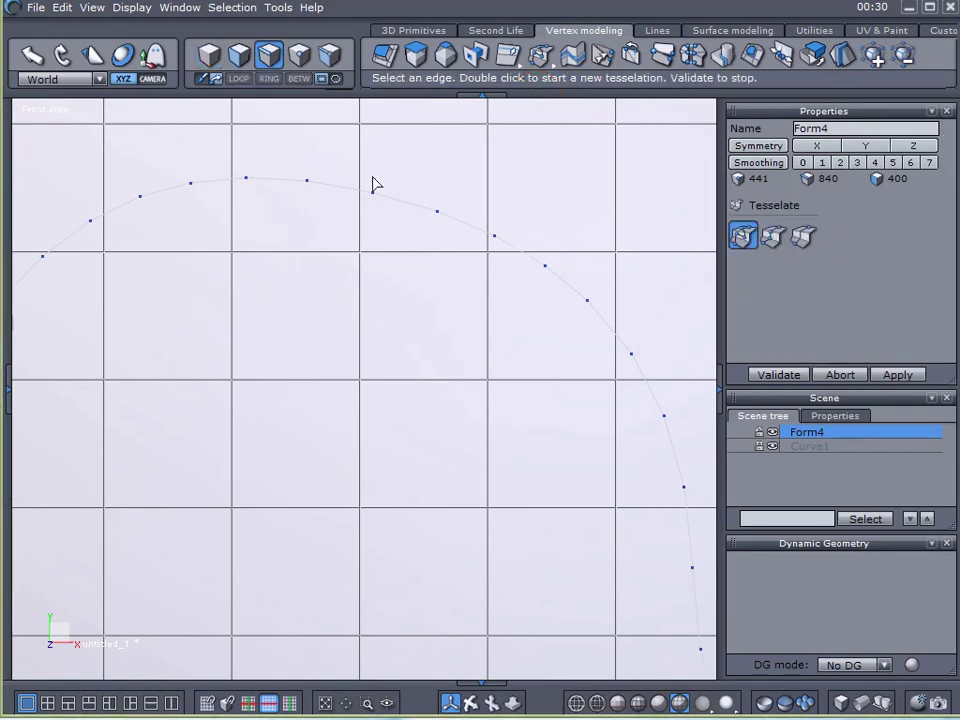
scroll(240, 192, "up", 2)
double_click(234, 190)
left_click(419, 204)
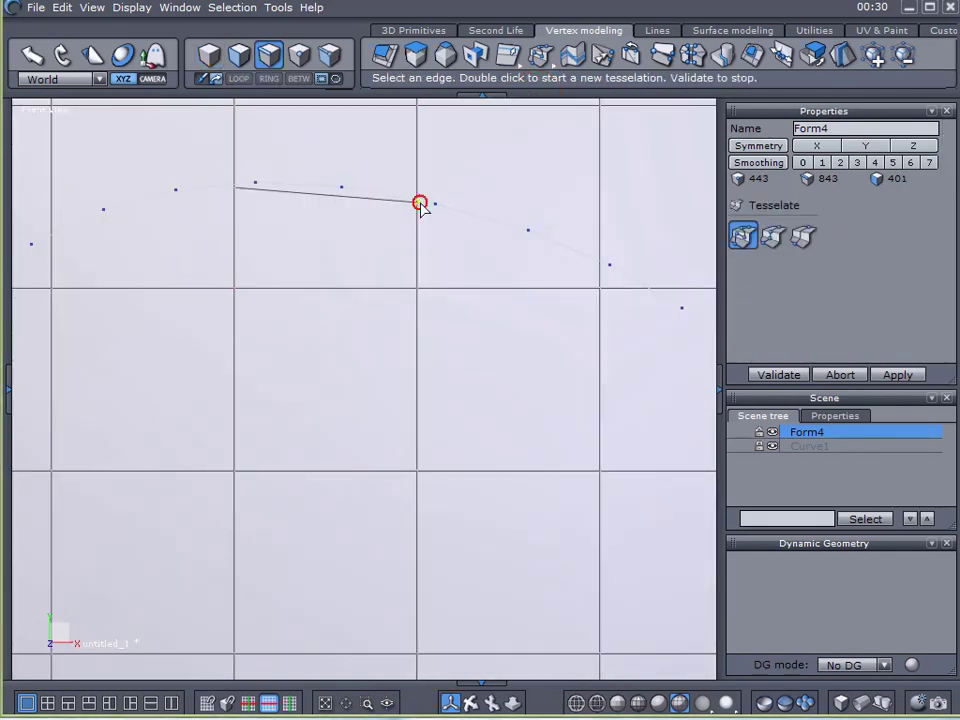
left_click(605, 266)
- Continue the tesselation cut over the upper lobe's right shoulder, adding a point at each grid edge the curve crosses
middle_click_drag(632, 336, 532, 289)
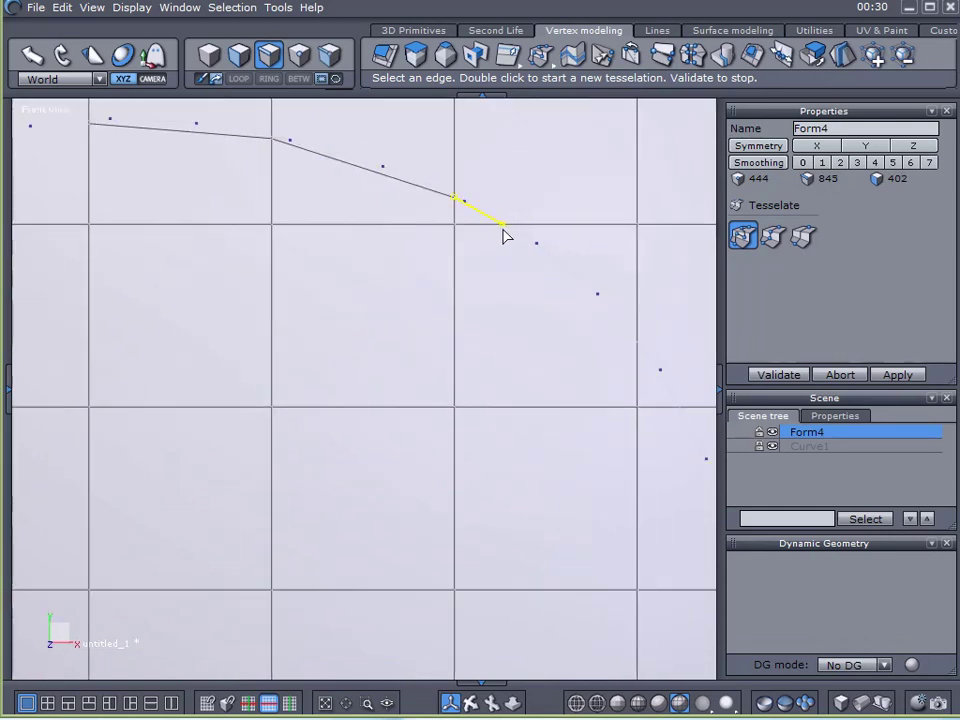
left_click(503, 229)
left_click(638, 344)
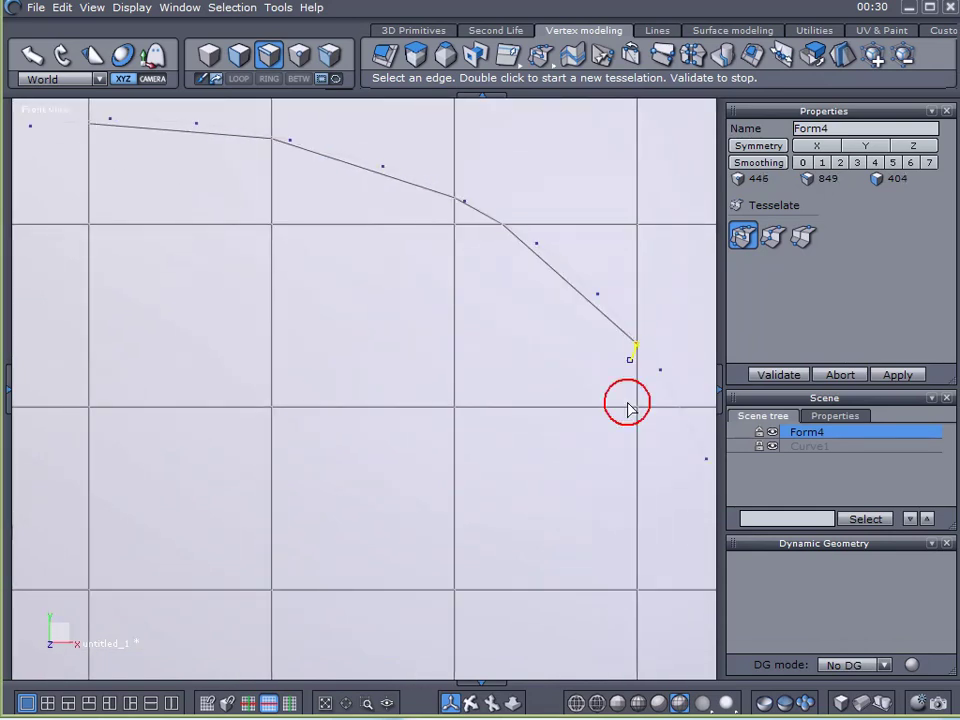
middle_click_drag(638, 345, 508, 328)
left_click(520, 287)
left_click(580, 470)
- Extend the cut down into the curve's concave side, placing points on the crossed grid edges
middle_click_drag(579, 471, 609, 360)
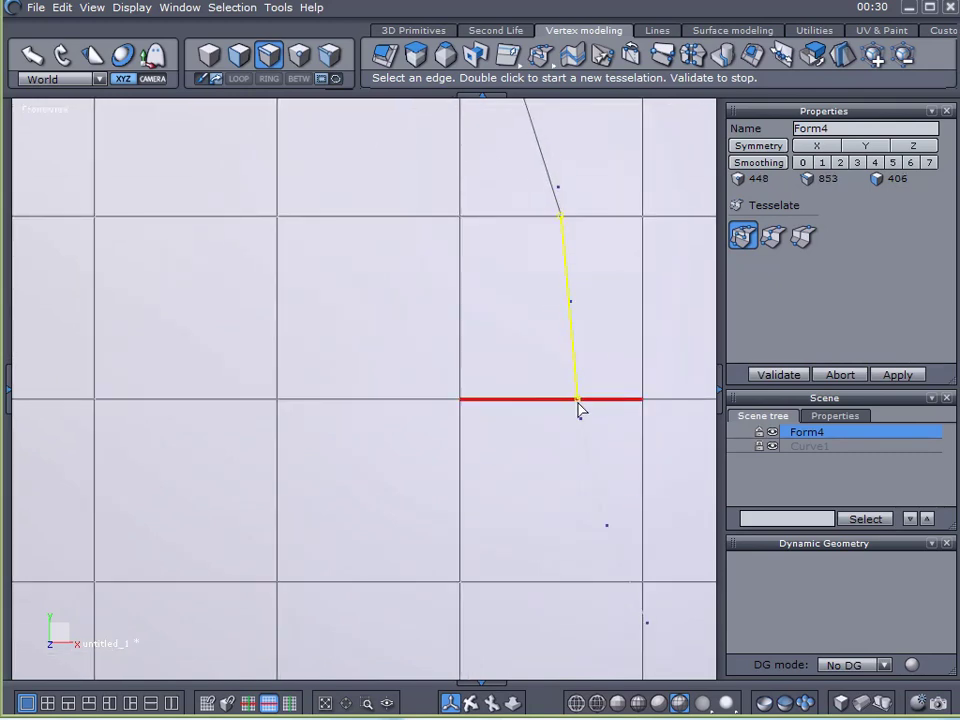
left_click(579, 402)
left_click(632, 583)
left_click(643, 612)
middle_click_drag(643, 612, 581, 416)
left_click(680, 389)
left_click(576, 351)
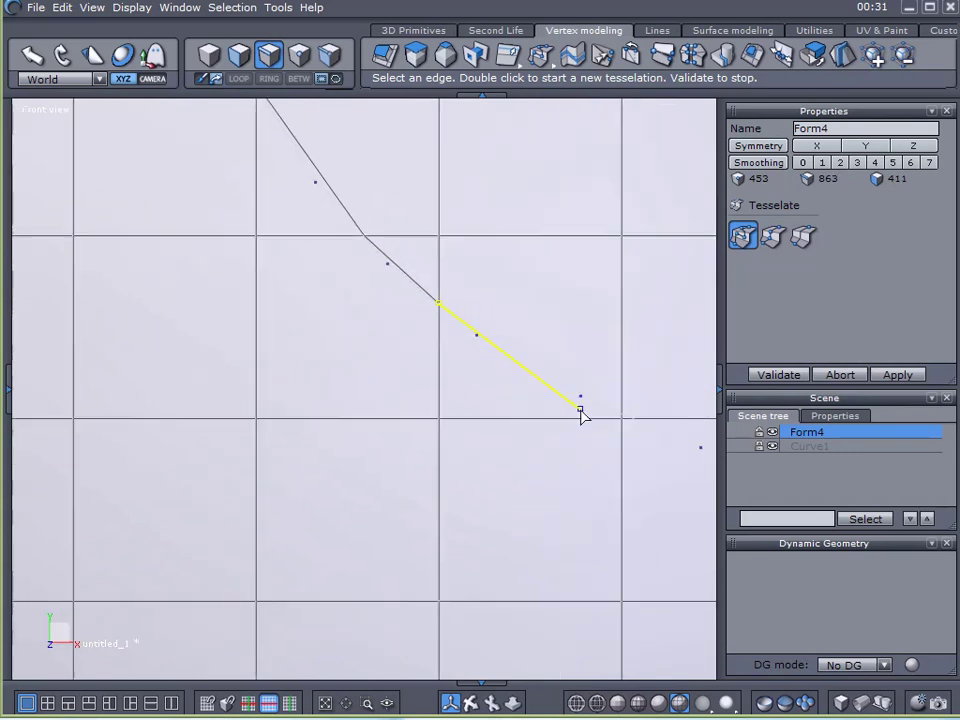
- Carry the cut from the concave side onto the lower right lobe, following the curve's crossings with the grid edges
left_click(621, 411)
scroll(622, 420, "up", 3)
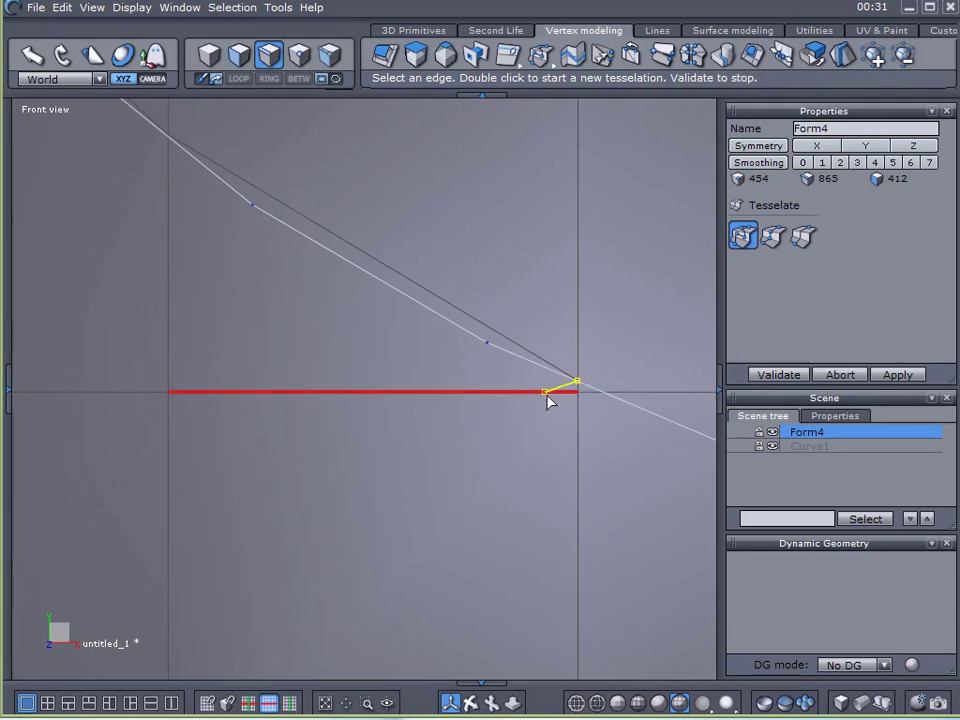
left_click(598, 393)
scroll(609, 421, "down", 1)
middle_click_drag(630, 463, 355, 364)
left_click(460, 366)
middle_click_drag(546, 431, 443, 367)
left_click(553, 454)
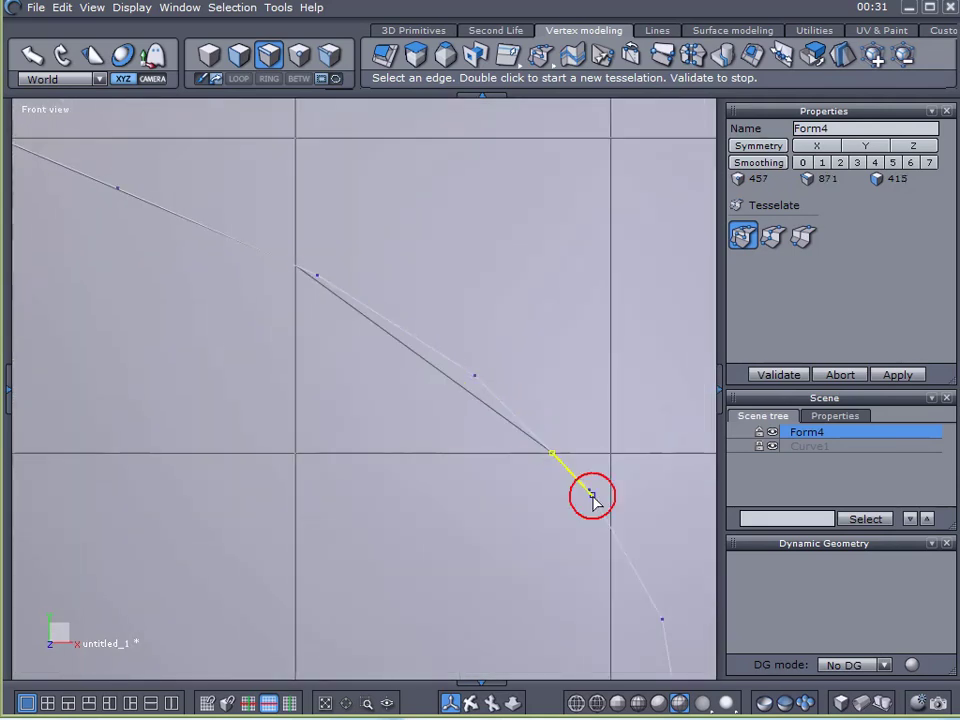
- Trace the cut around the tip of the lower right lobe and complete it along the rest of the curve
scroll(597, 504, "down", 1)
left_click(608, 524)
middle_click_drag(623, 546, 519, 332)
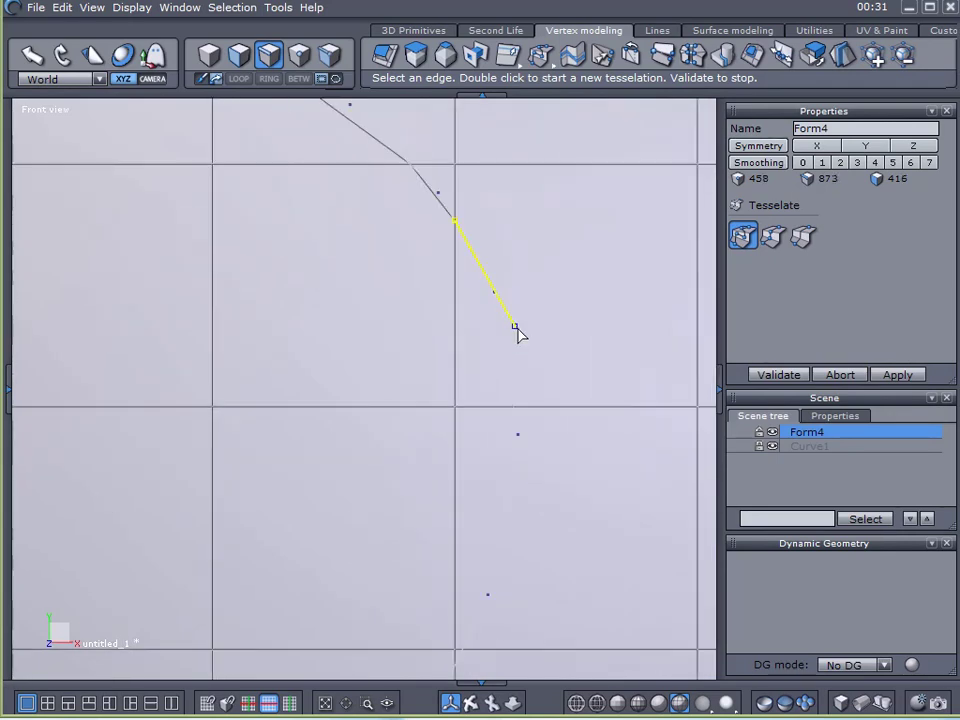
left_click(515, 411)
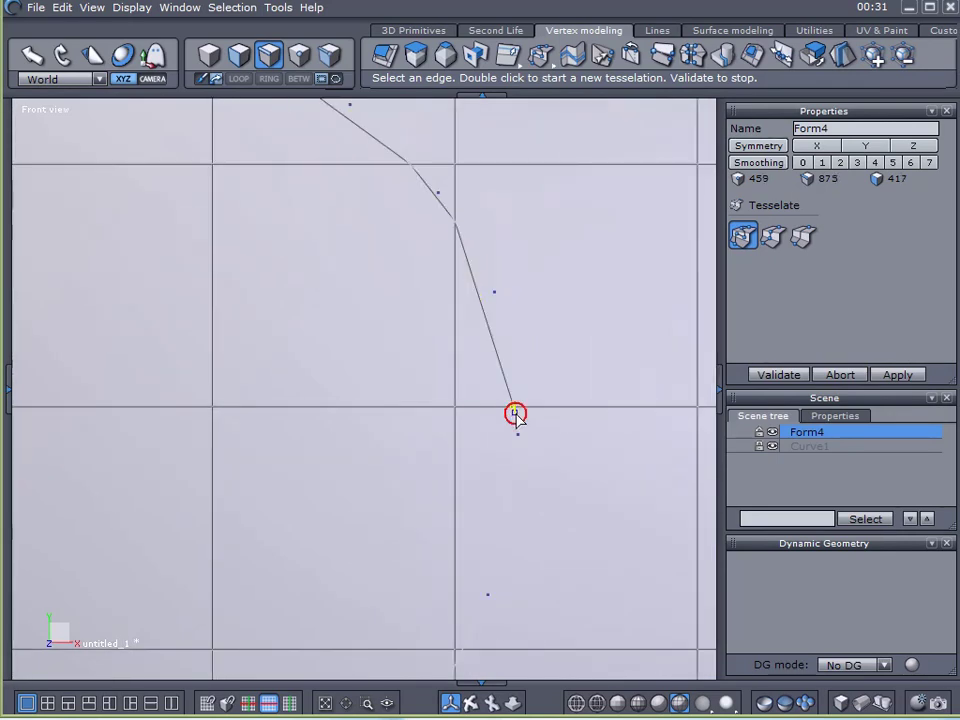
left_click(463, 650)
middle_click_drag(494, 675, 523, 455)
scroll(522, 457, "up", 3)
scroll(490, 456, "down", 1)
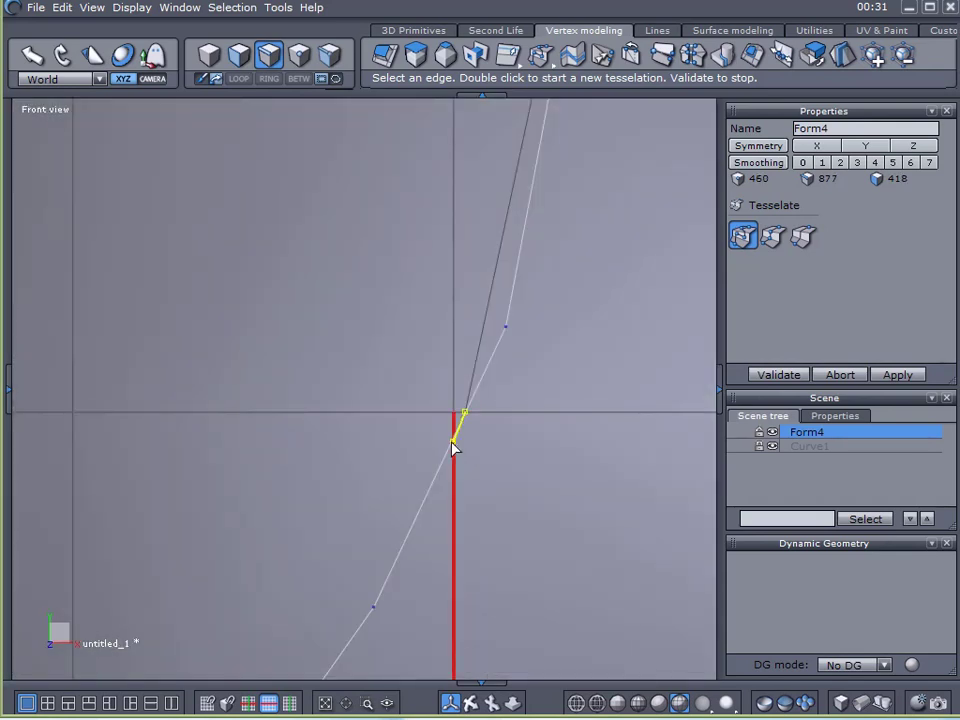
scroll(410, 485, "down", 1)
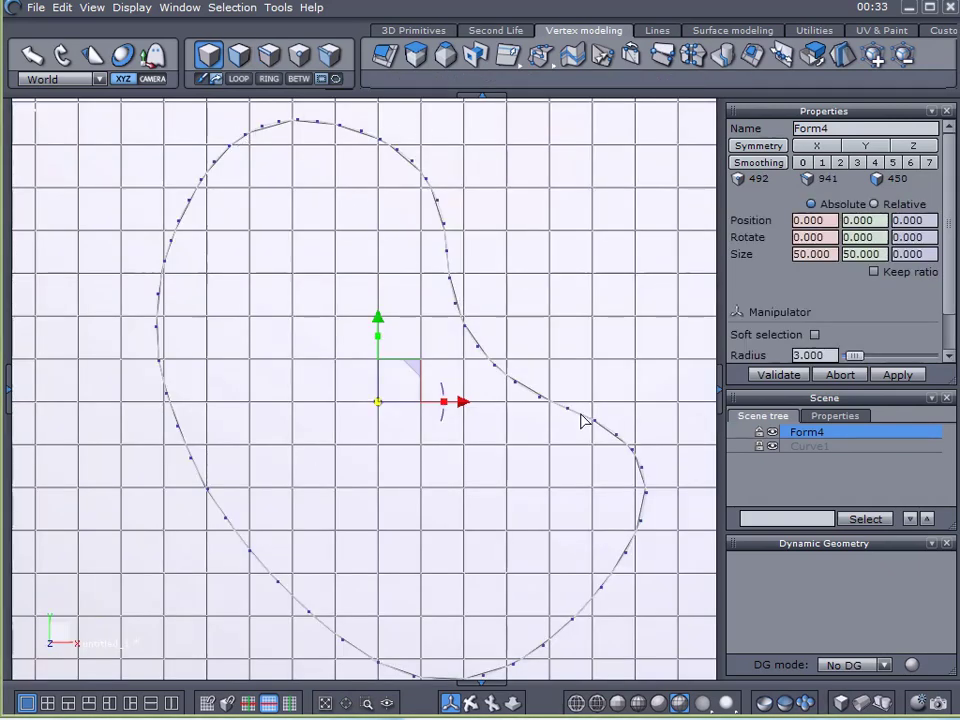
- Hide the guide curve and return to the perspective view
left_click(773, 449)
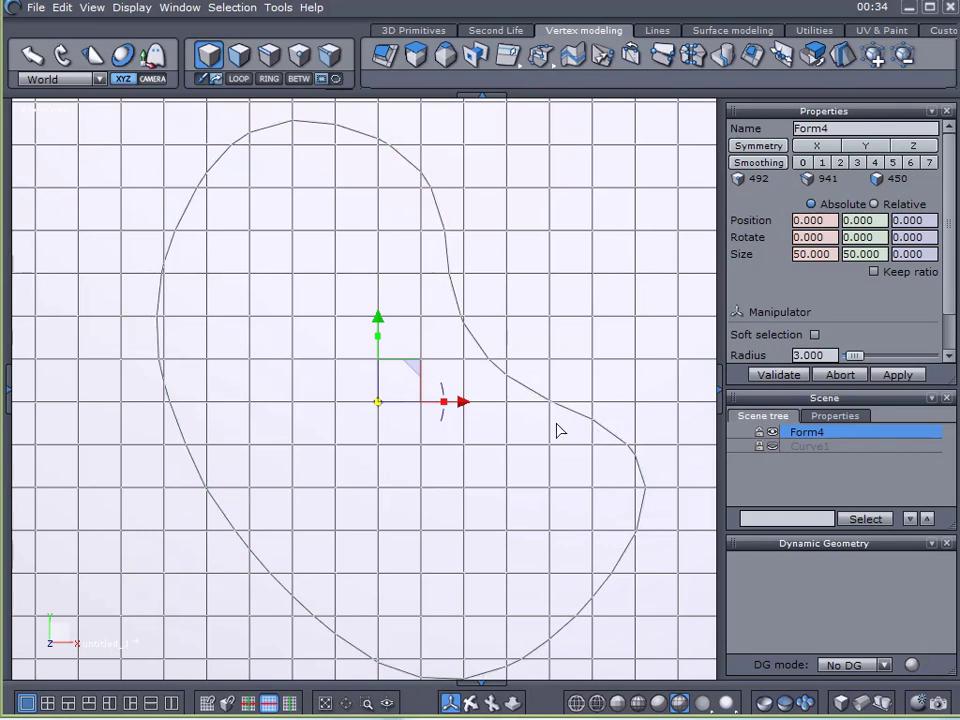
scroll(557, 430, "down", 2)
left_click(45, 109)
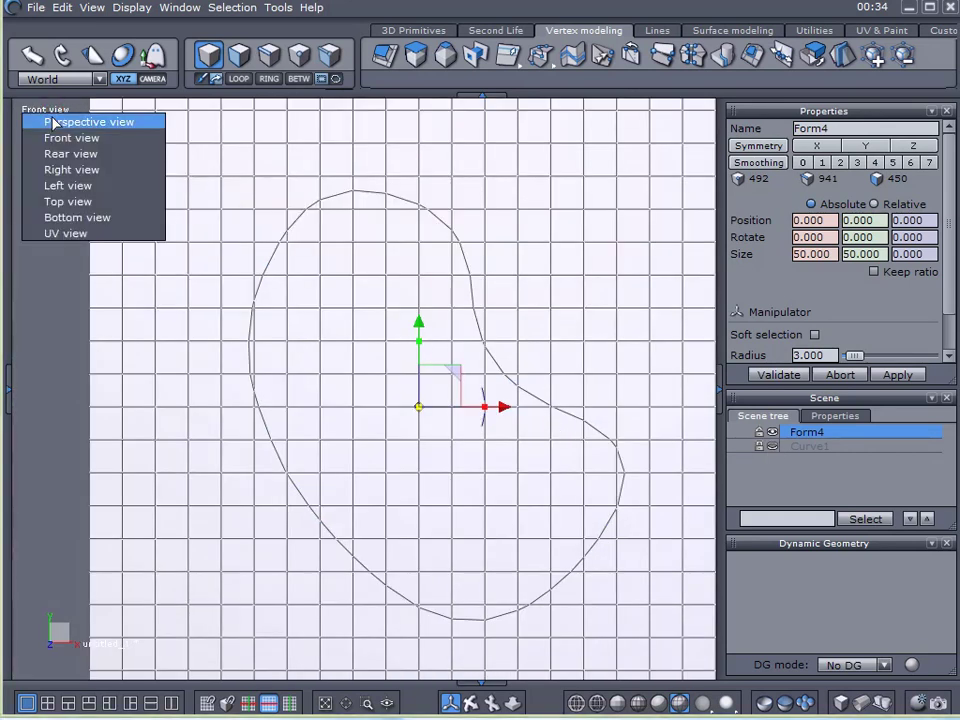
left_click(45, 124)
middle_click_drag(170, 335, 90, 329)
- Delete the three full face rows at the grid's top and the three at its bottom, plus the face under the outline's lowest point
left_click(237, 61)
middle_click_drag(480, 265, 406, 299)
left_click_drag(40, 120, 647, 236)
key("Delete")
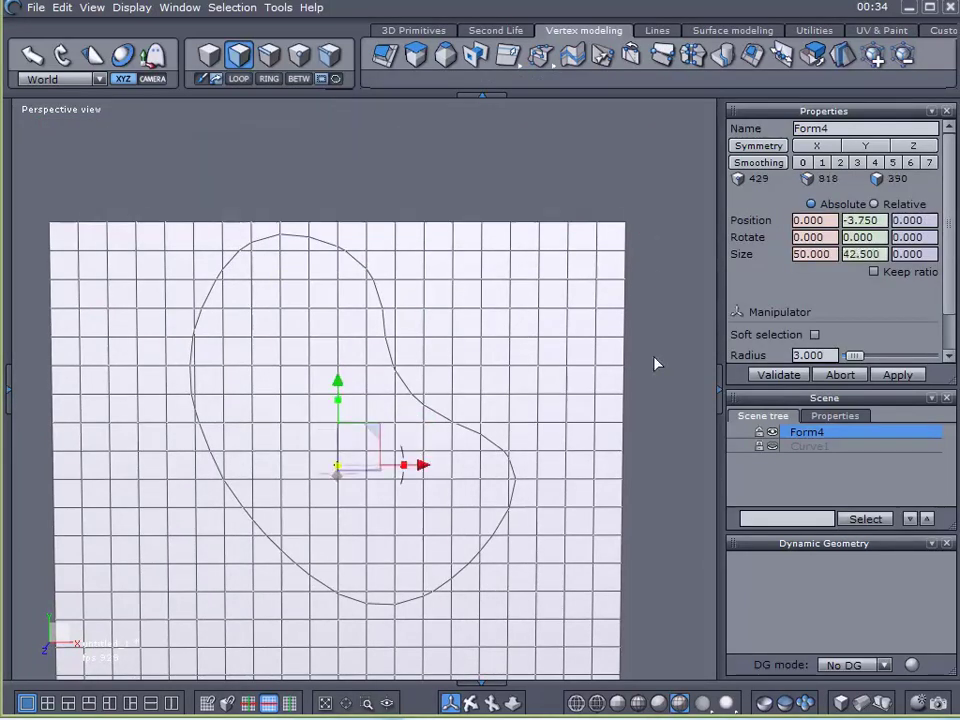
middle_click_drag(668, 476, 662, 350)
left_click_drag(676, 580, 32, 433)
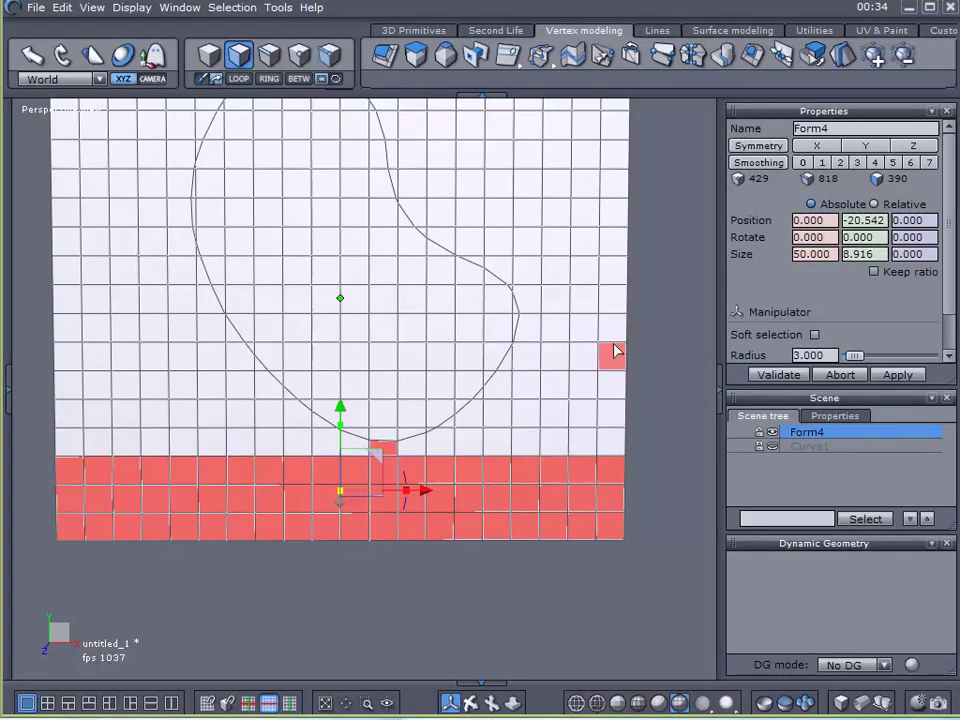
key("Delete")
- Delete the grid faces outside the outline around the lower right lobe, including the small leftover corner pieces
mouse_move(615, 447)
left_mouse_down()
mouse_move(407, 443)
mouse_move(608, 413)
mouse_move(617, 262)
mouse_move(602, 211)
mouse_move(589, 369)
mouse_move(576, 407)
mouse_move(549, 223)
mouse_move(531, 403)
mouse_move(508, 401)
left_mouse_up()
left_click_drag(460, 436, 452, 435)
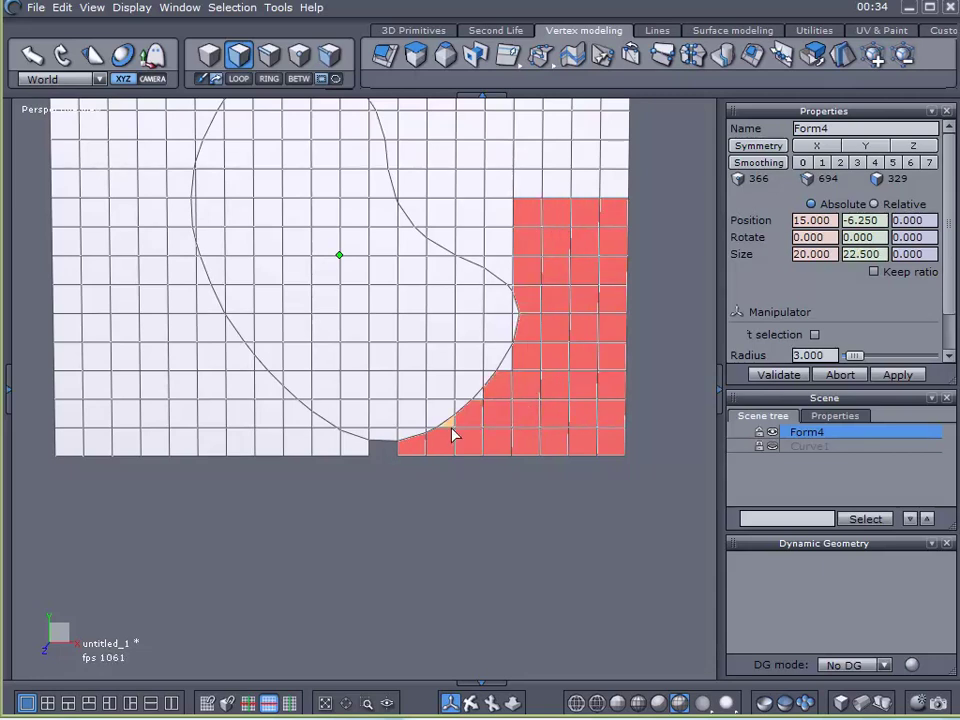
key("Delete")
scroll(527, 297, "up", 3)
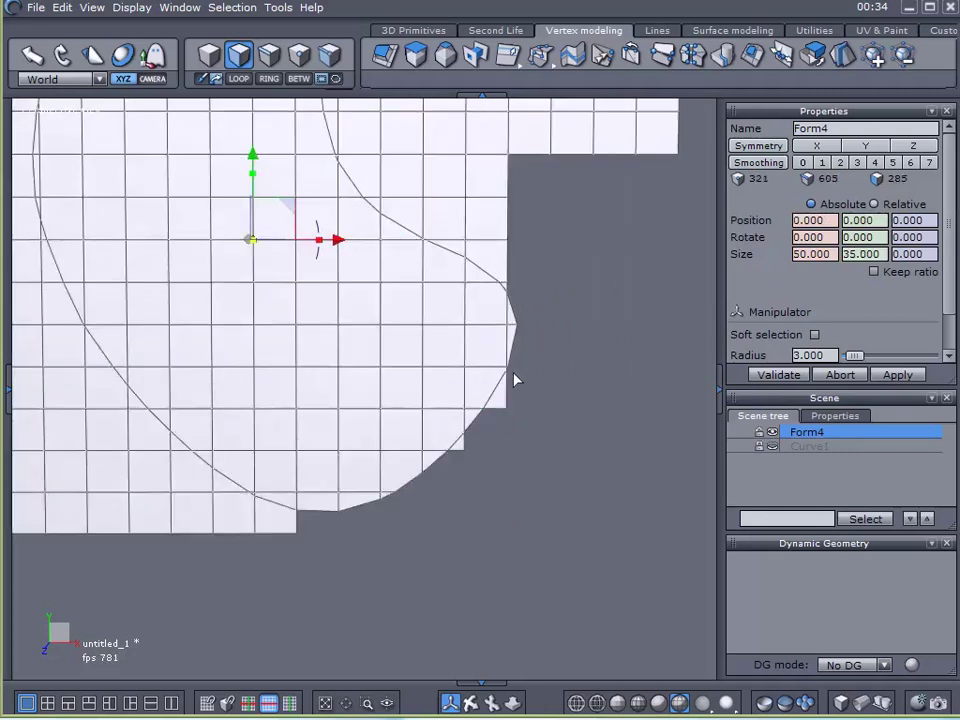
left_click_drag(507, 395, 463, 452)
key("Delete")
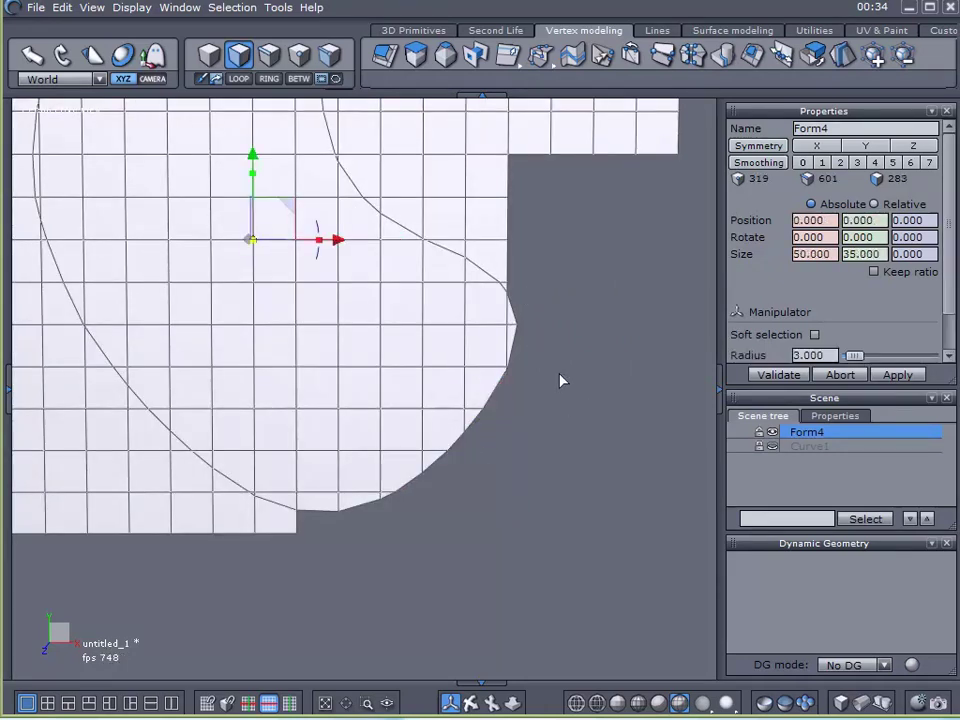
scroll(545, 342, "up", 2)
mouse_move(490, 265)
left_mouse_down()
mouse_move(422, 199)
mouse_move(424, 156)
mouse_move(480, 124)
mouse_move(470, 112)
left_mouse_up()
key("Delete")
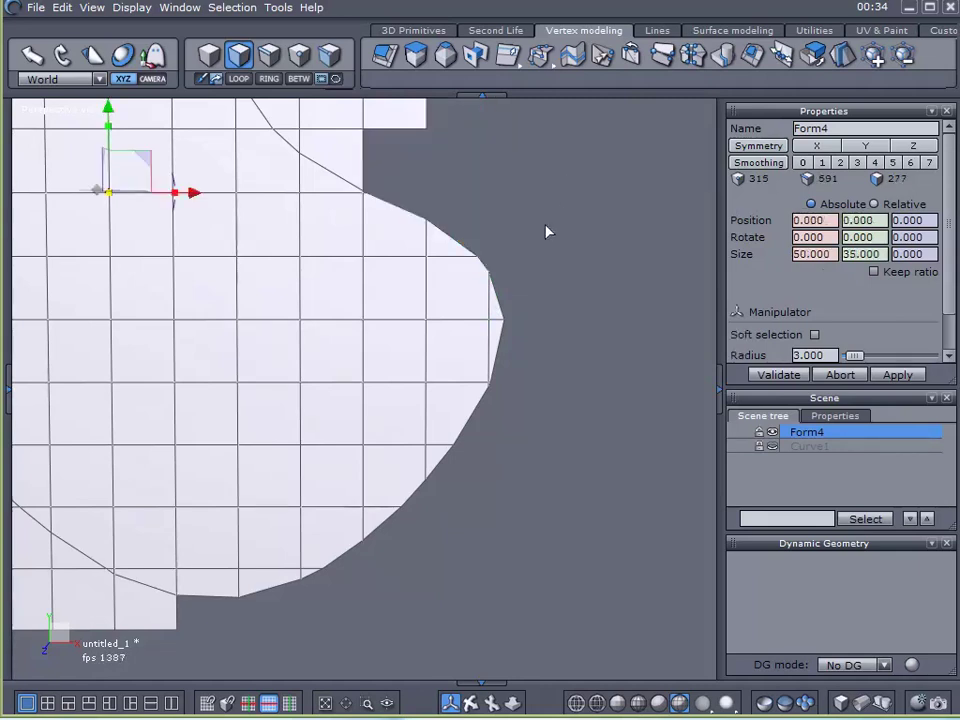
- Delete the remaining faces outside the outline in the upper right area, along the concave side and upper lobe
scroll(581, 260, "down", 2)
middle_click_drag(611, 228, 622, 394)
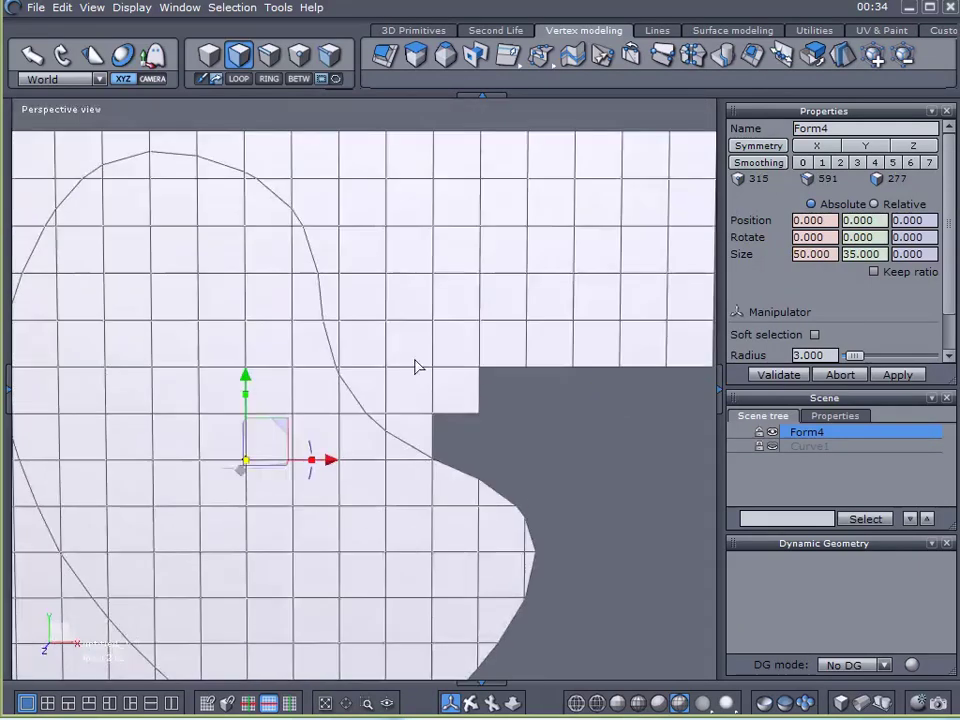
mouse_move(470, 392)
left_mouse_down()
mouse_move(407, 414)
mouse_move(366, 341)
left_mouse_up()
mouse_move(440, 361)
left_mouse_down()
mouse_move(690, 345)
mouse_move(690, 150)
mouse_move(386, 146)
mouse_move(393, 311)
mouse_move(369, 210)
mouse_move(424, 326)
mouse_move(508, 206)
mouse_move(566, 290)
mouse_move(594, 240)
mouse_move(636, 236)
mouse_move(371, 171)
mouse_move(323, 191)
mouse_move(343, 302)
mouse_move(336, 326)
mouse_move(350, 338)
left_mouse_up()
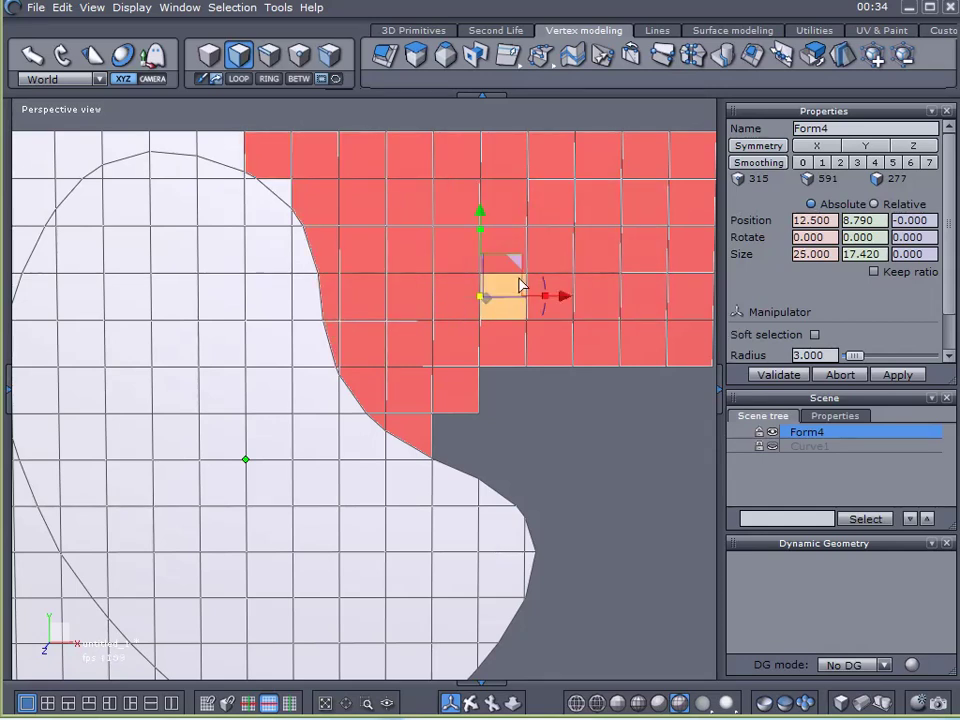
key("Delete")
- Delete the faces outside the outline above the upper lobe and along the whole left side
mouse_move(287, 190)
left_mouse_down()
mouse_move(204, 137)
mouse_move(18, 150)
mouse_move(22, 211)
left_mouse_up()
key("Delete")
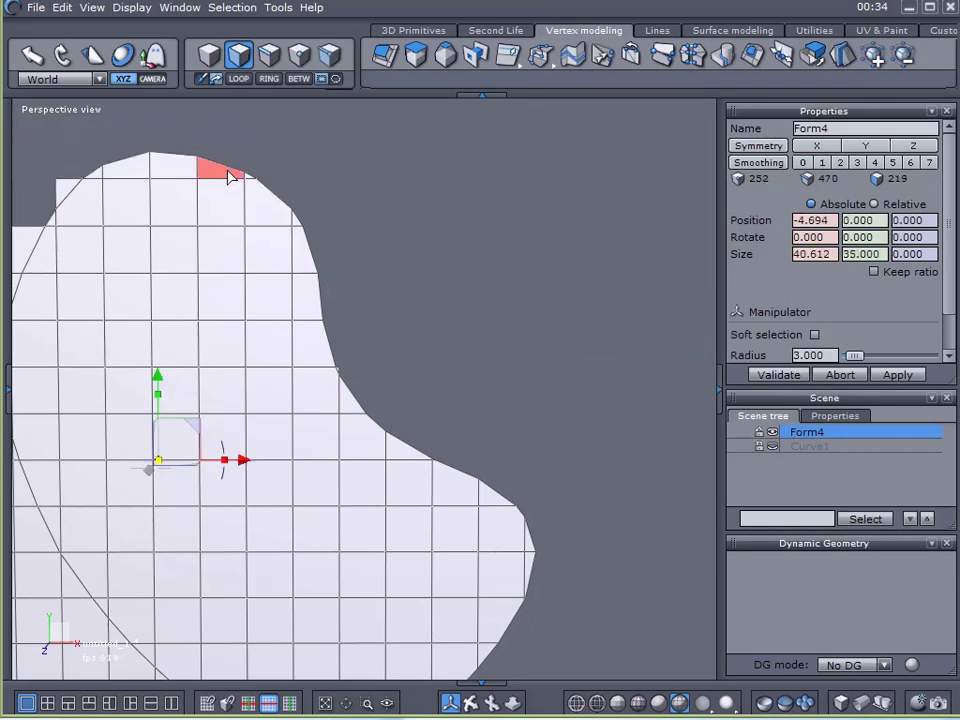
middle_click_drag(377, 197, 647, 202)
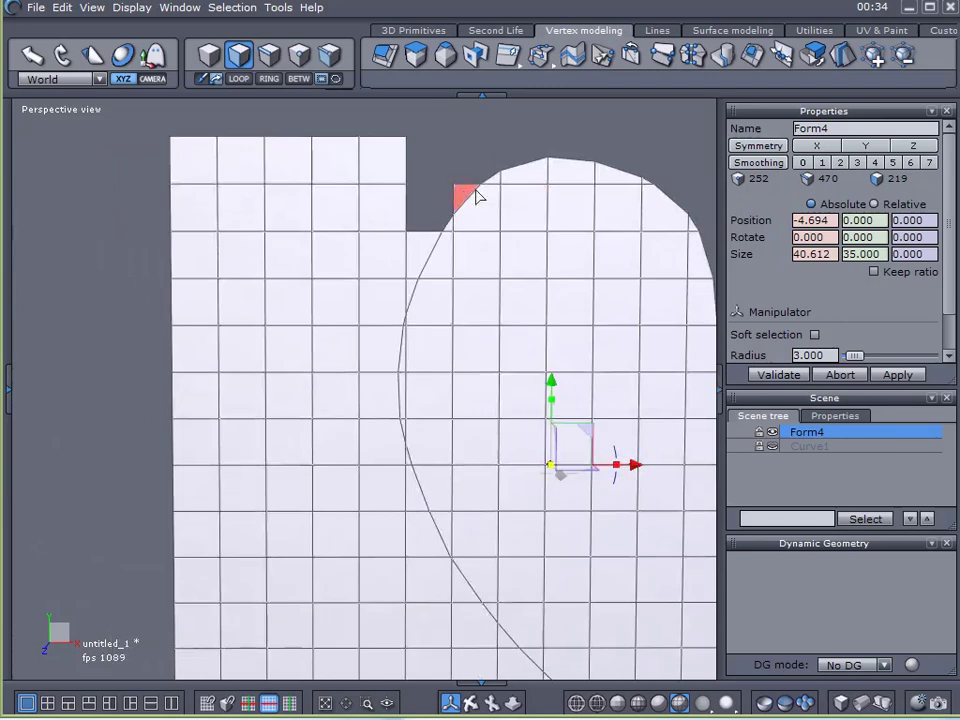
mouse_move(463, 194)
left_mouse_down()
mouse_move(407, 245)
mouse_move(284, 266)
mouse_move(176, 221)
mouse_move(375, 172)
mouse_move(186, 197)
mouse_move(214, 296)
mouse_move(405, 288)
mouse_move(352, 313)
left_mouse_up()
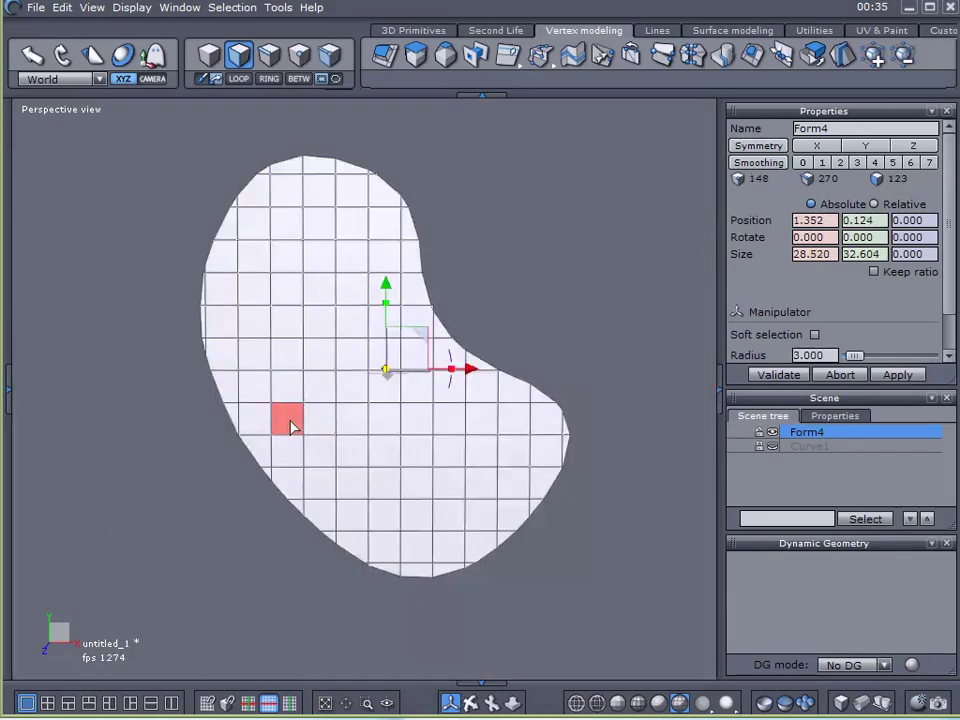
- Delete the tiny leftover sliver face that sticks out of the outline on the concave side
right_click_drag(146, 493, 169, 501)
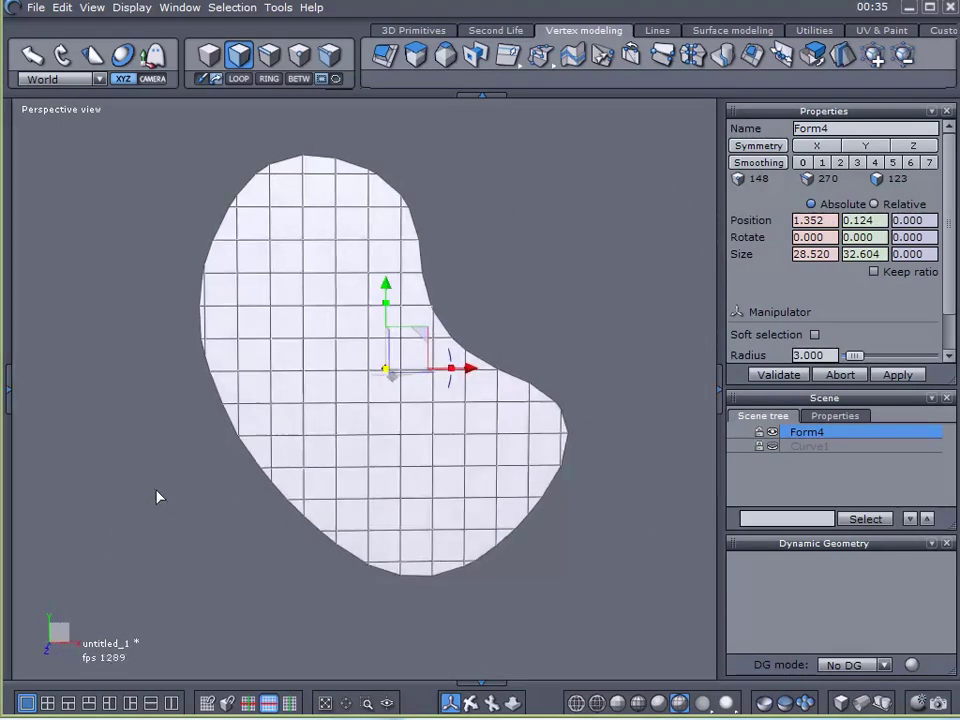
scroll(307, 155, "up", 3)
scroll(307, 155, "up", 2)
right_click_drag(431, 416, 287, 446)
scroll(253, 369, "up", 5)
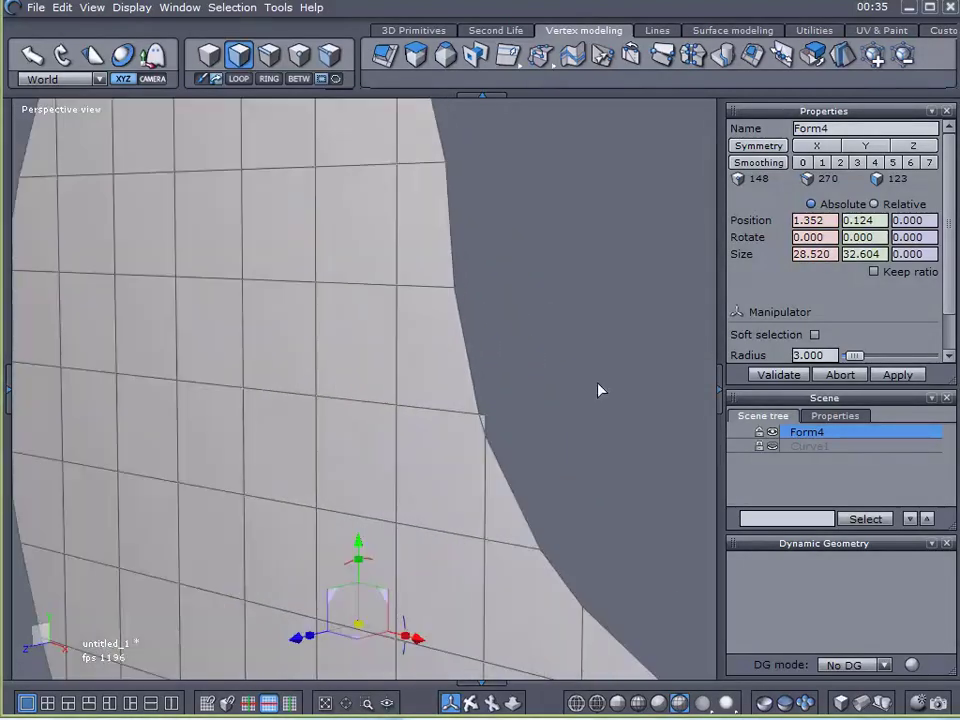
right_click_drag(489, 475, 563, 422)
left_click(528, 411)
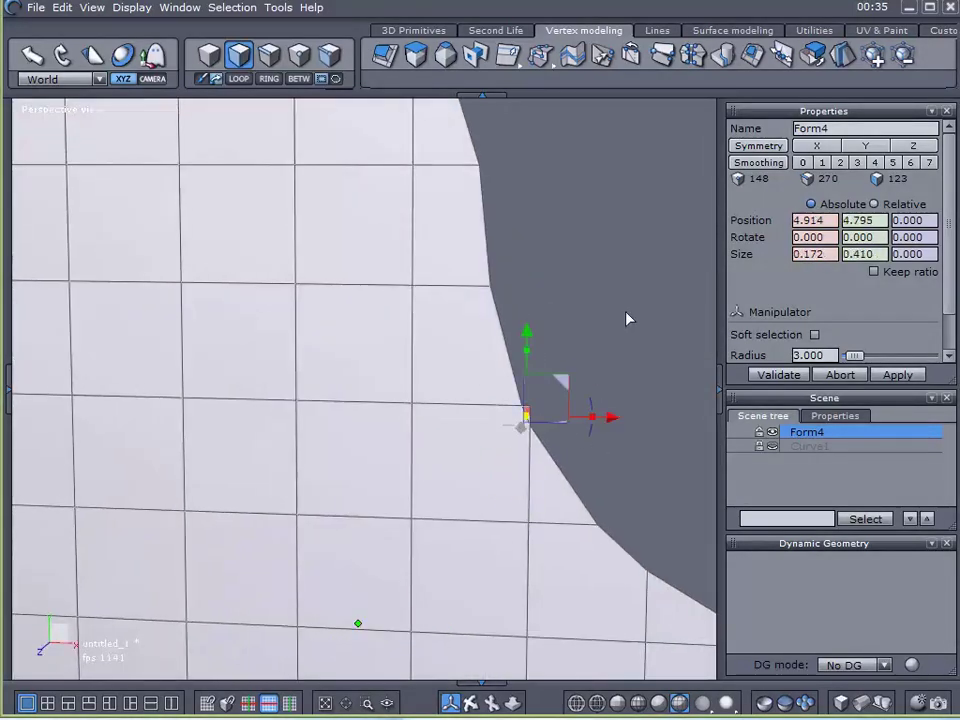
key("Delete")
- Examine the mesh outline along the concave side and lower right lobe for leftover slivers and stray points
scroll(574, 334, "down", 4)
middle_click_drag(590, 356, 450, 280)
right_click_drag(460, 424, 502, 447)
scroll(559, 432, "up", 5)
mouse_move(560, 432)
right_mouse_down()
mouse_move(534, 439)
mouse_move(418, 396)
right_mouse_up()
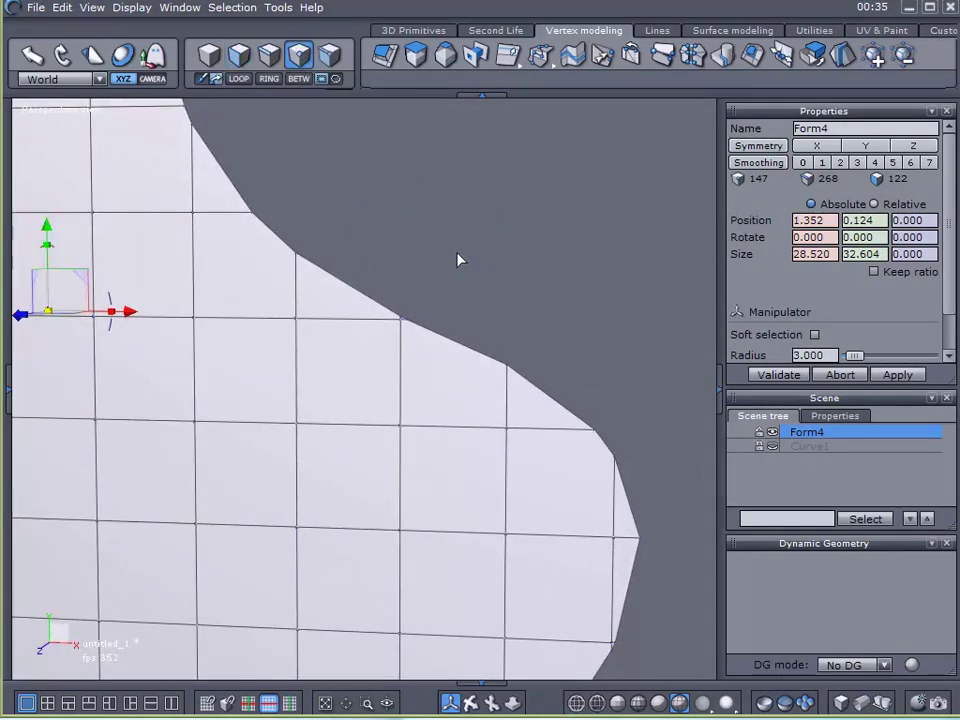
left_click_drag(476, 259, 542, 381)
right_click_drag(542, 381, 593, 415)
mouse_move(507, 283)
left_mouse_down()
mouse_move(508, 291)
mouse_move(508, 272)
mouse_move(500, 290)
mouse_move(498, 281)
left_mouse_up()
middle_click_drag(649, 463, 649, 373)
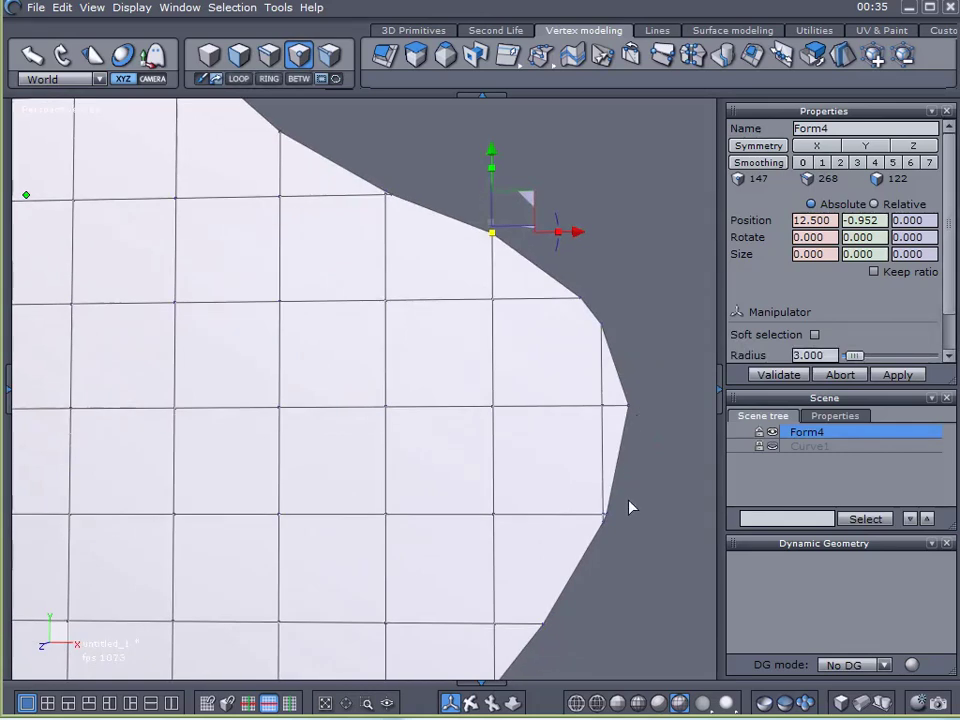
scroll(604, 409, "down", 5)
middle_click_drag(301, 358, 343, 432)
right_click_drag(350, 438, 462, 462)
left_click(575, 244)
middle_click_drag(572, 250, 503, 218)
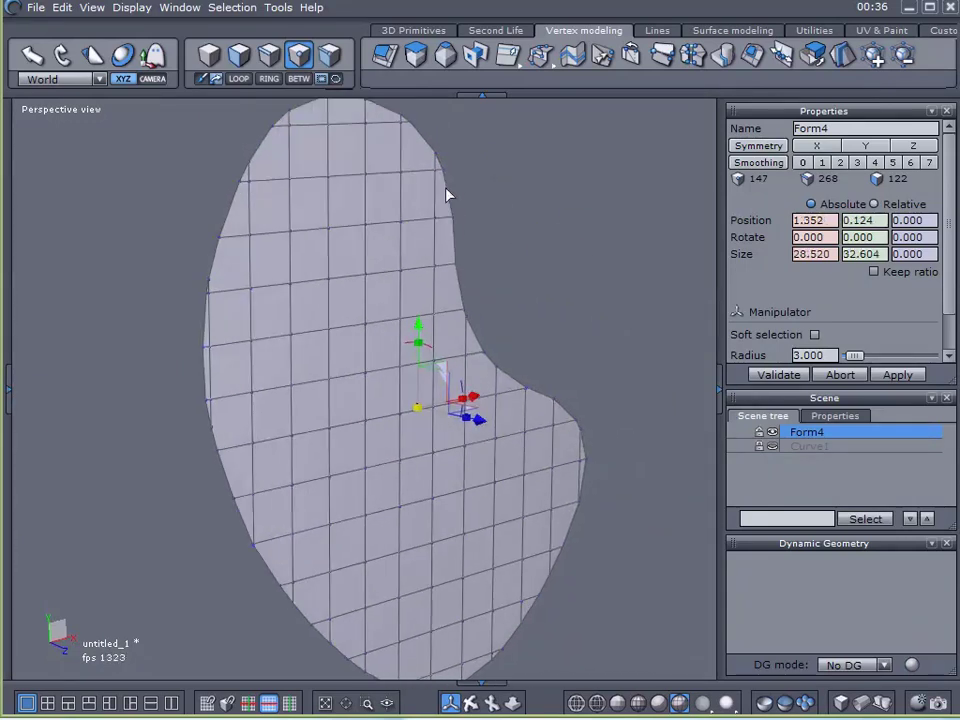
- Extrude all faces of the curved grid surface to a depth of about 1.37
left_click(238, 62)
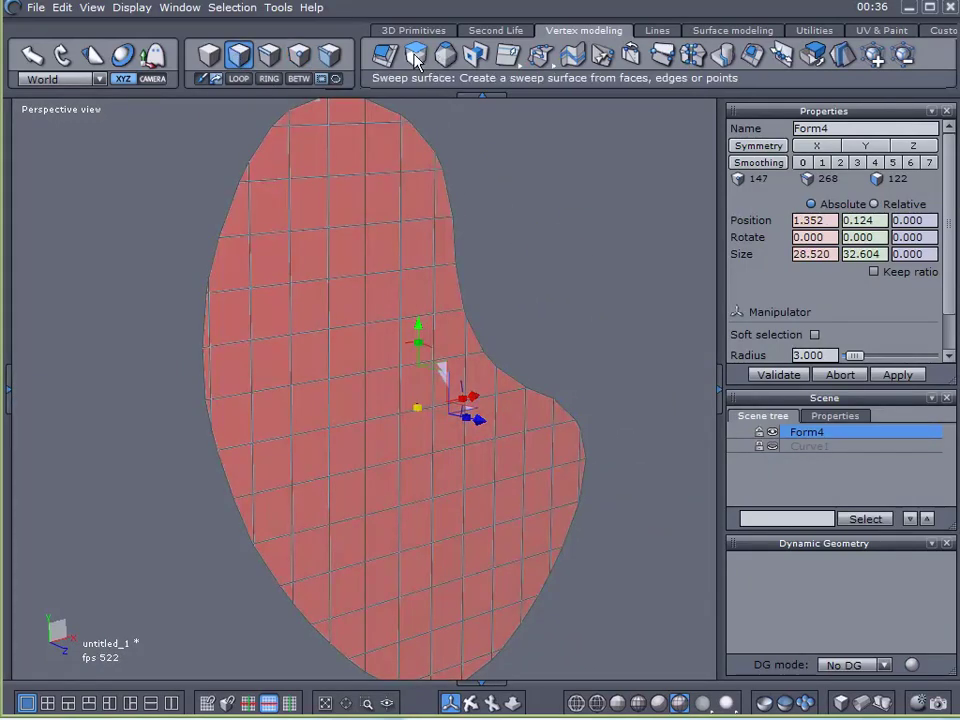
left_click(446, 66)
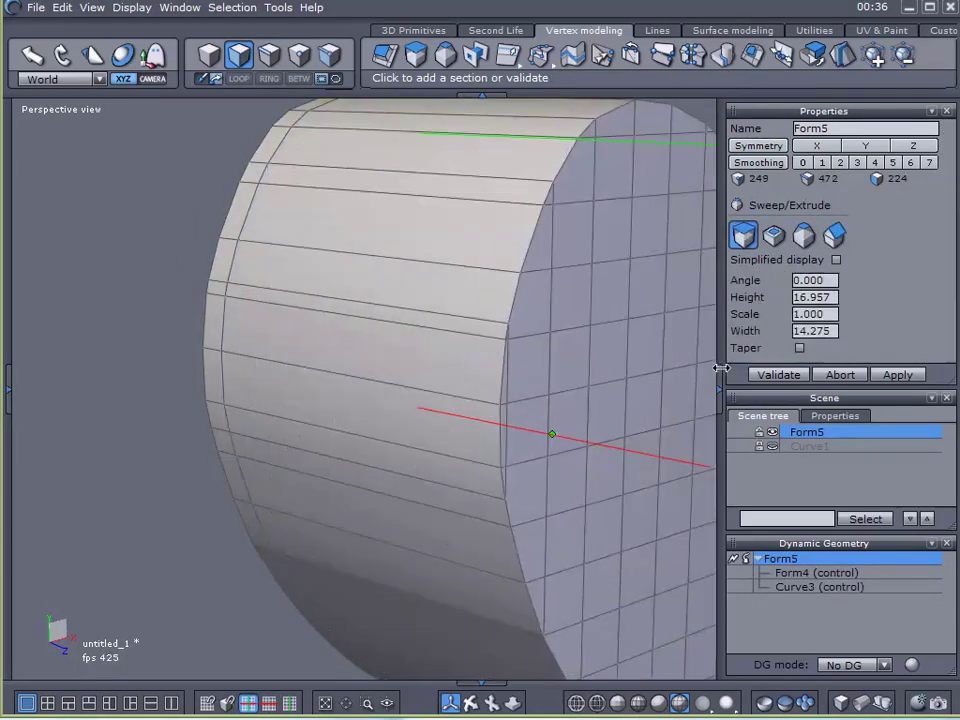
left_click(770, 376)
right_click_drag(105, 393, 553, 411)
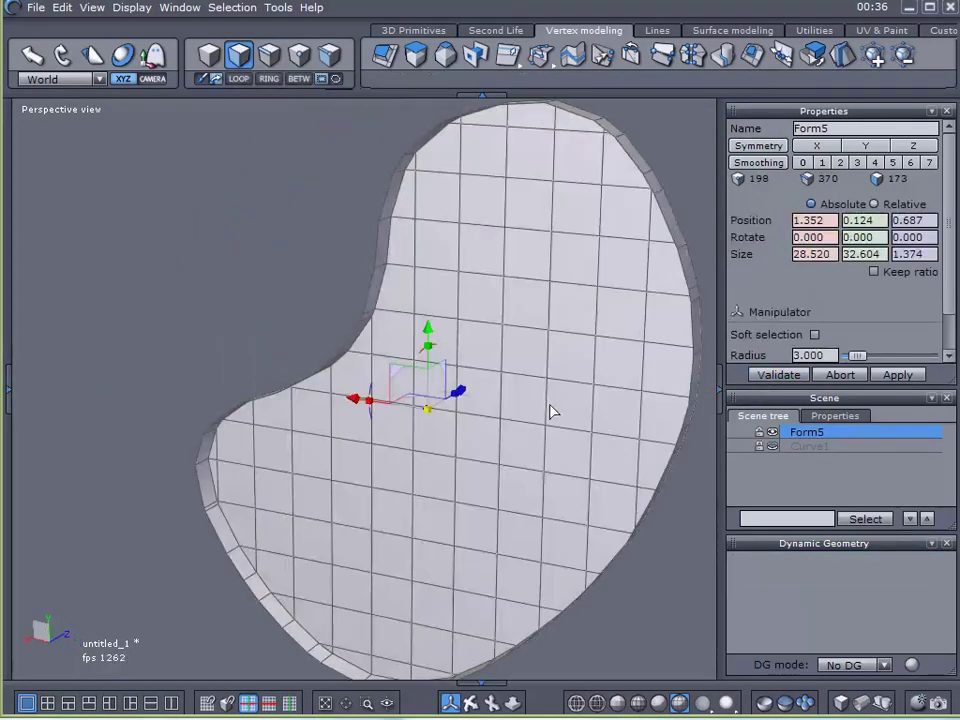
- Try closing the open back side with a single cap face, and delete that face again
left_click(751, 58)
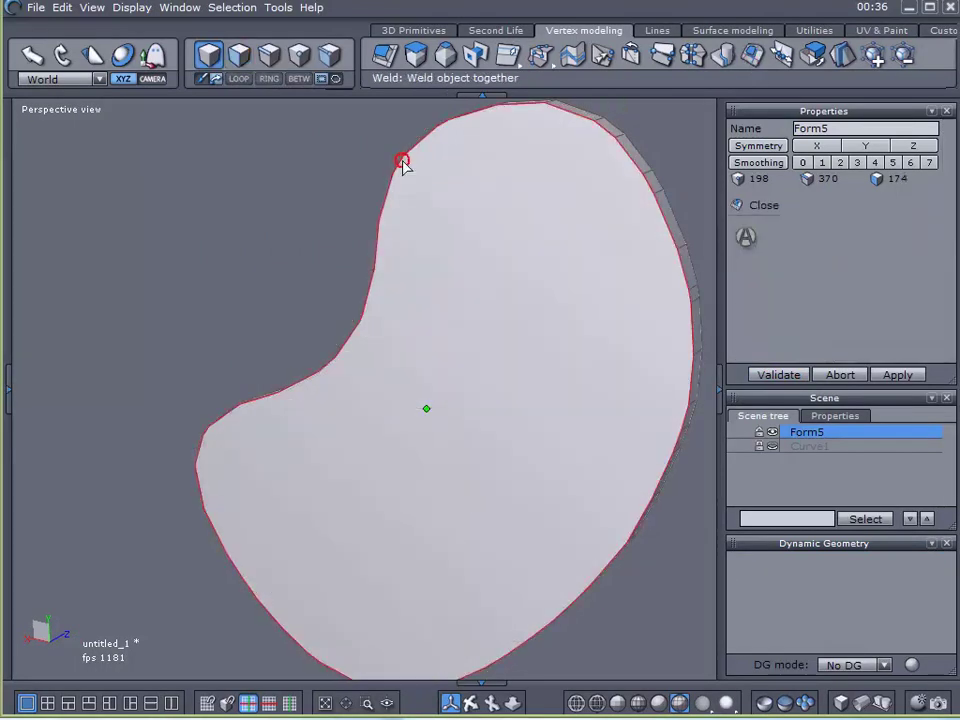
left_click(772, 374)
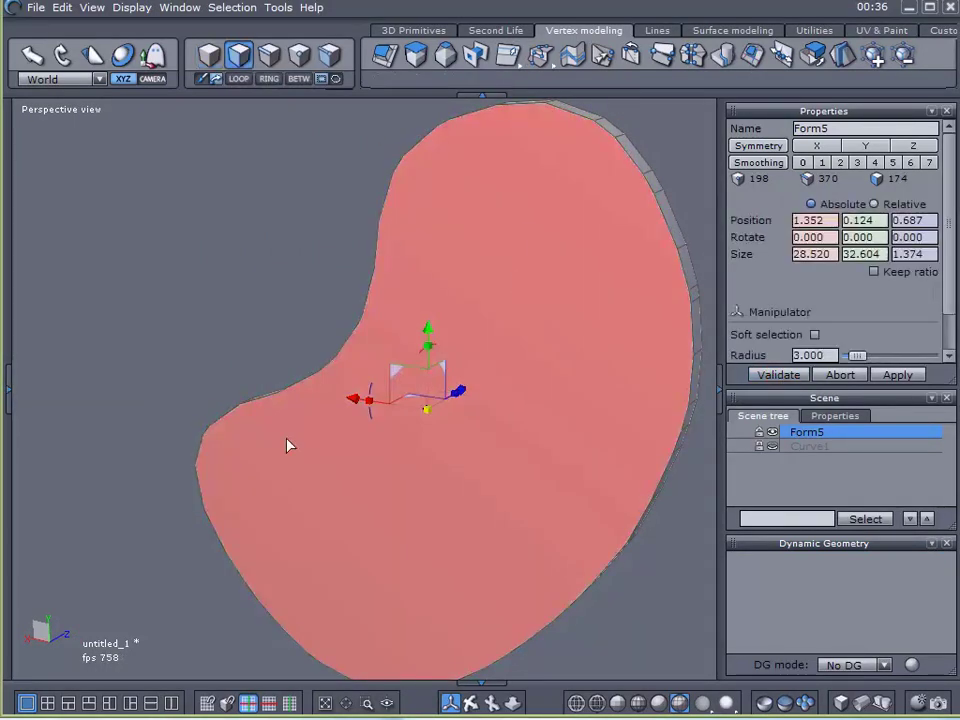
right_click_drag(641, 521, 56, 525)
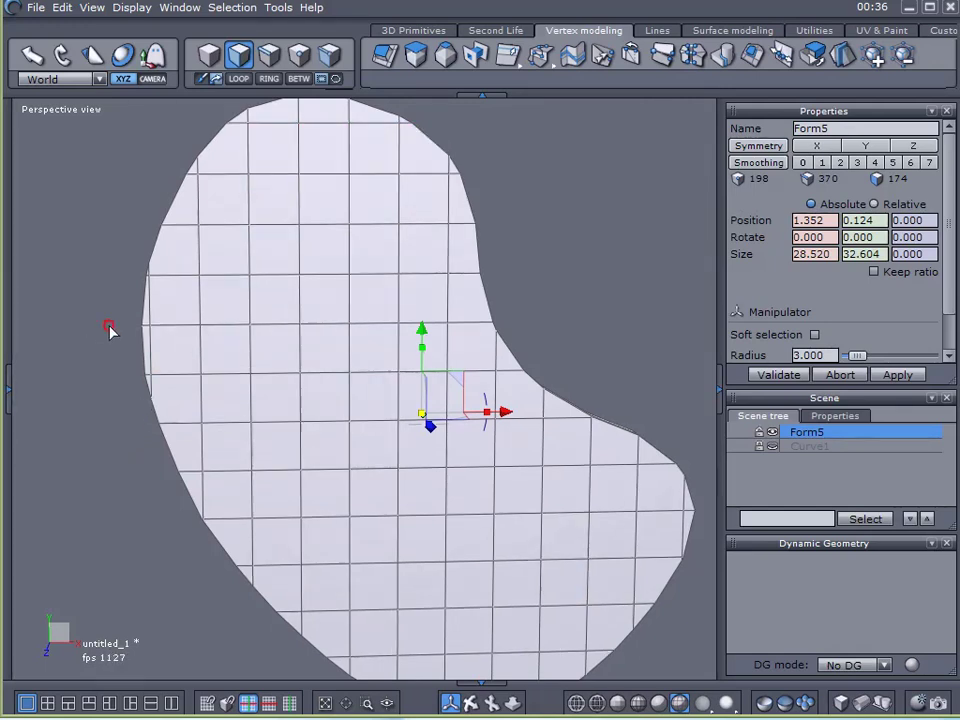
middle_click_drag(109, 330, 718, 407)
left_click(561, 363)
key("Delete")
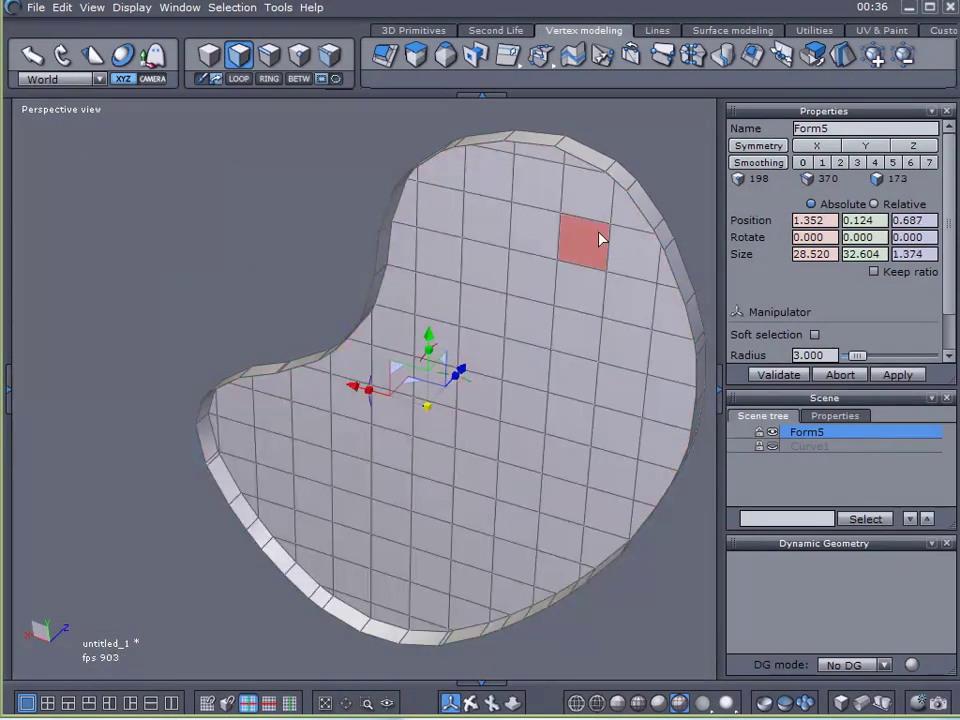
- Select the complete edge loop around the open back rim of the extruded shape
scroll(596, 225, "up", 3)
middle_click_drag(579, 272, 446, 229)
left_click(272, 60)
left_click(535, 170)
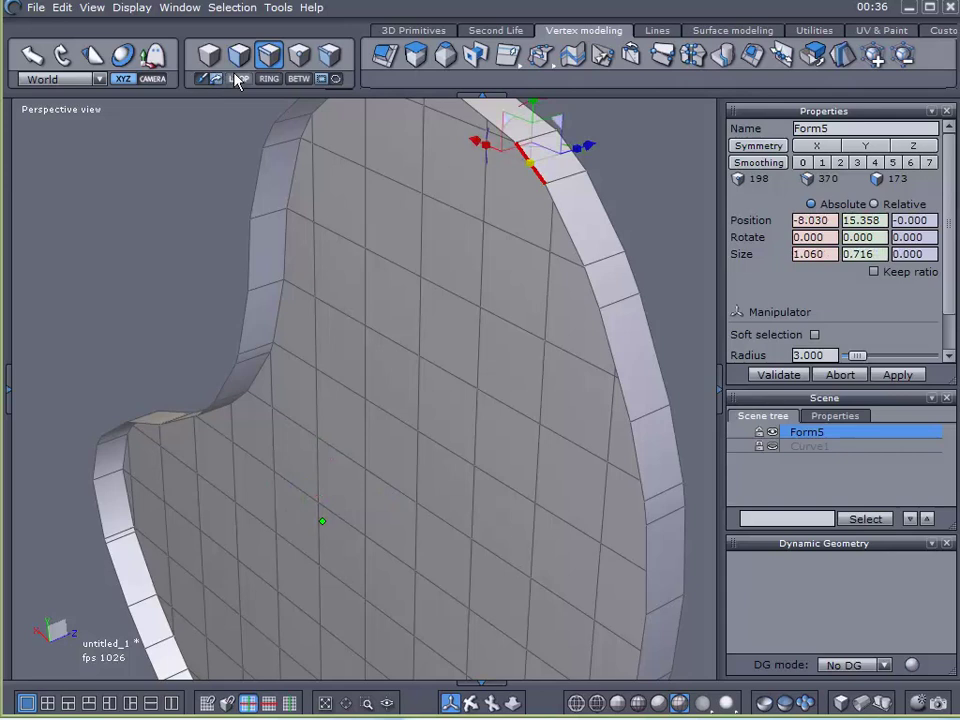
left_click(239, 79)
middle_click_drag(306, 128, 530, 253)
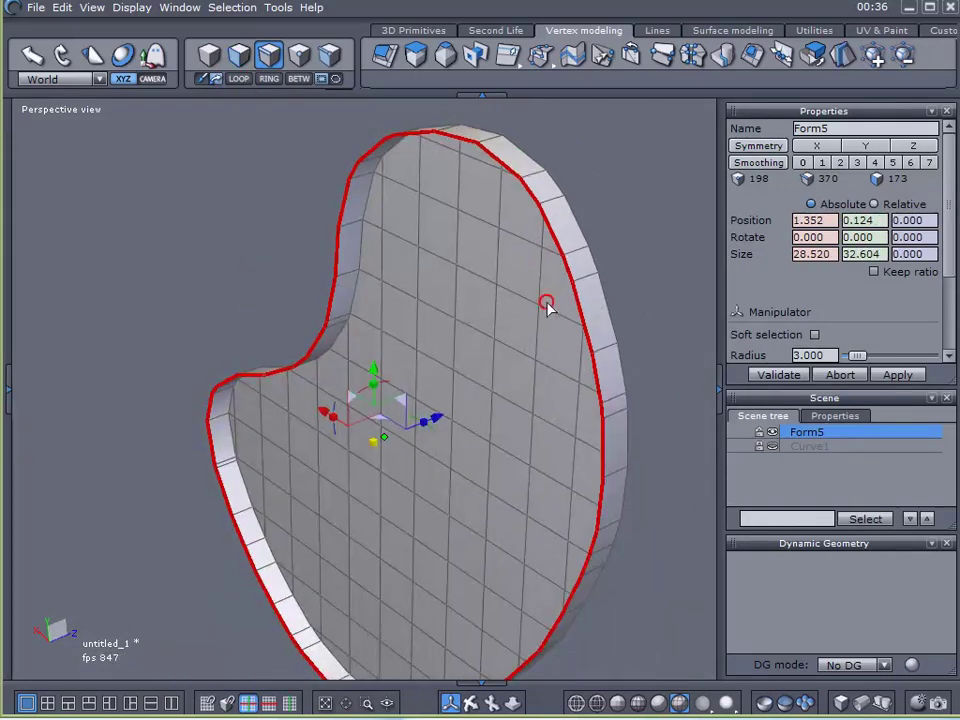
middle_click_drag(548, 311, 460, 294)
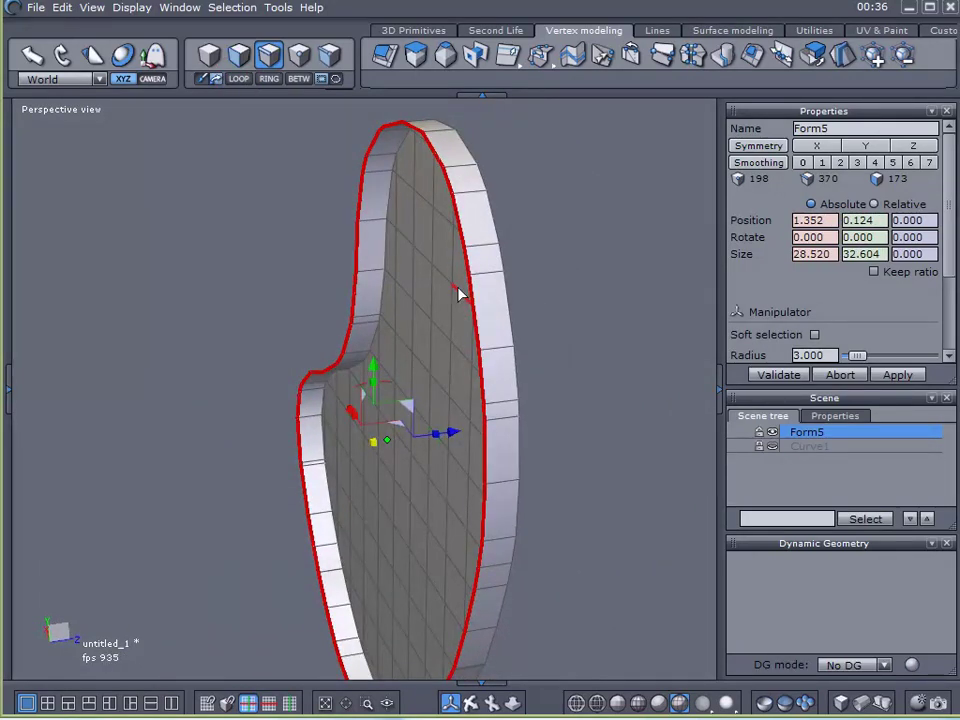
- Convert the rim edge selection to the side faces and invert it to select the front grid faces
key("F1")
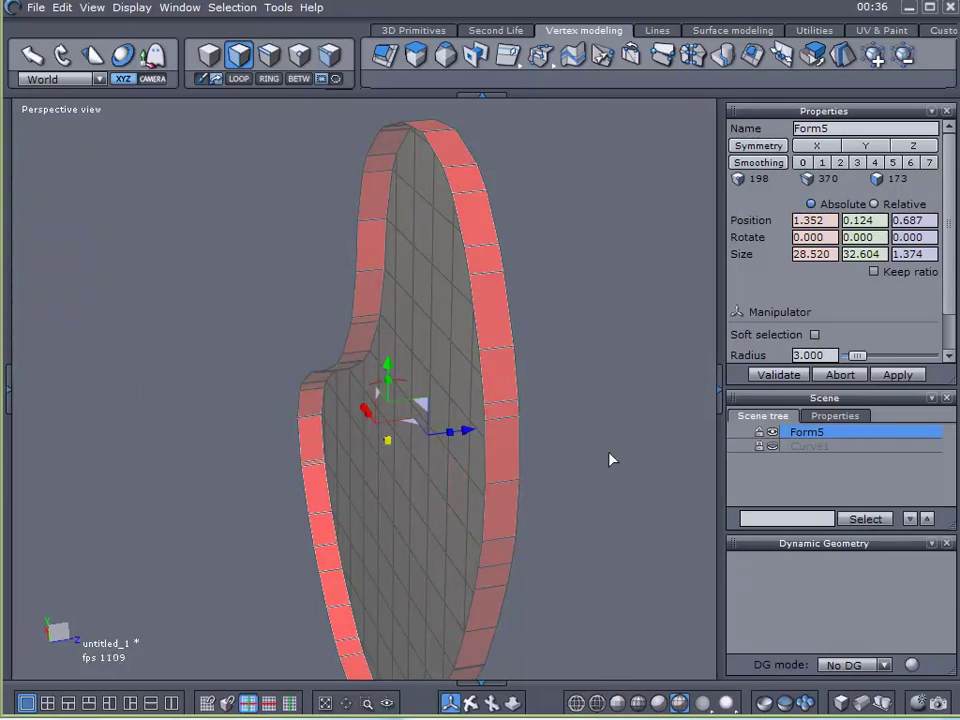
middle_click_drag(612, 459, 305, 447)
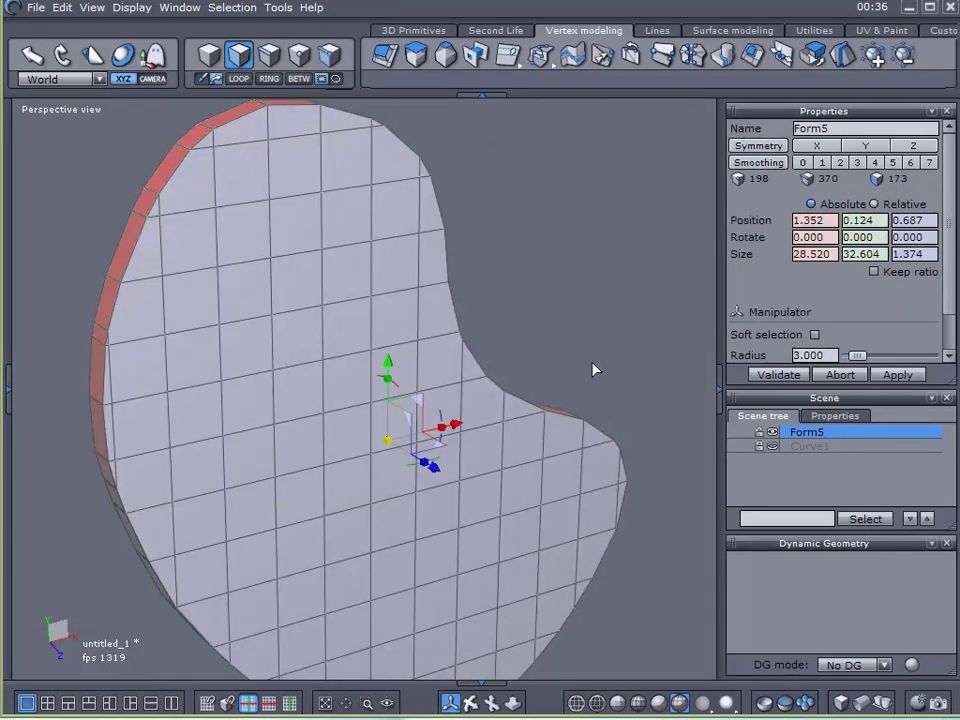
key("ctrl+i")
- Copy and paste the selected front grid faces as a separate object and move it behind the shape to about Z -1.73
left_click(63, 17)
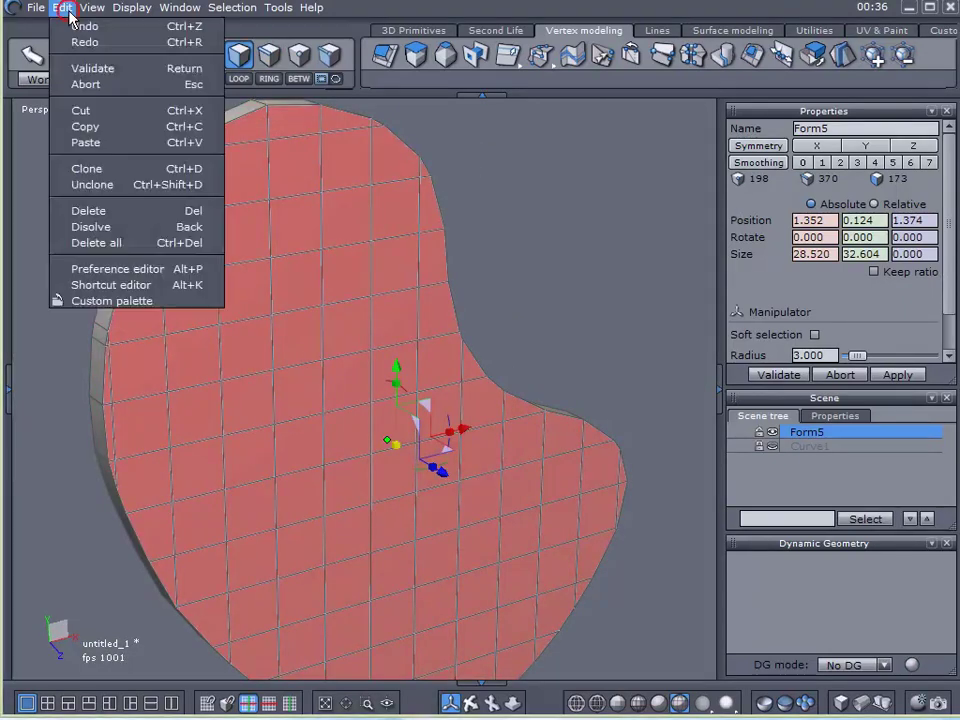
left_click(68, 44)
left_click(62, 7)
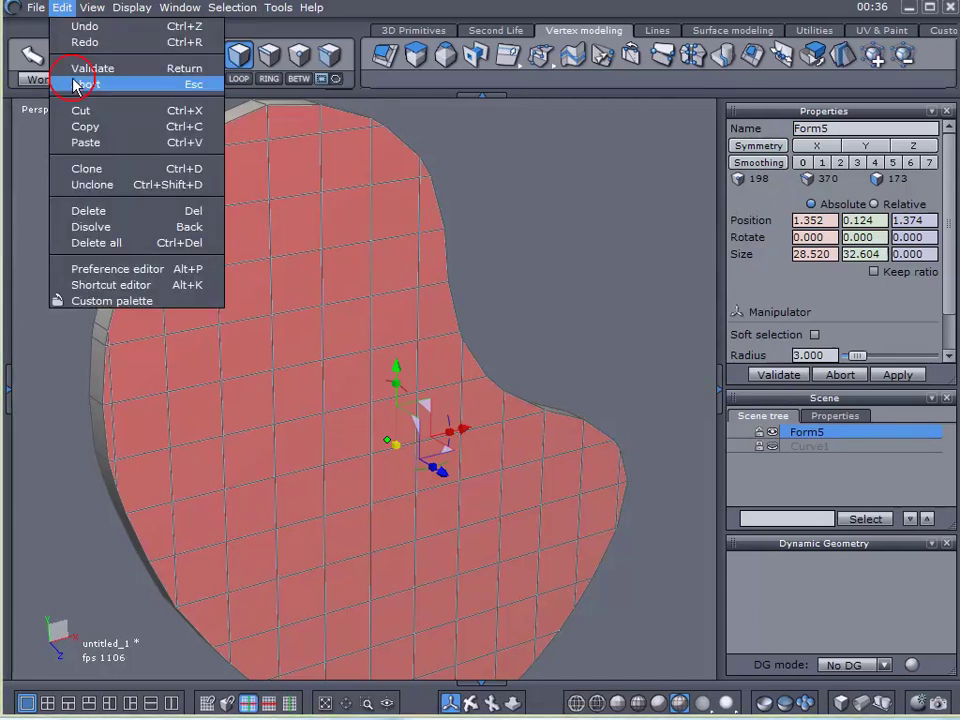
left_click(64, 144)
left_click_drag(457, 477, 362, 460)
- Snap an outline point of the copied grid onto the matching point of the open back rim
right_click_drag(202, 409, 246, 461, "alt")
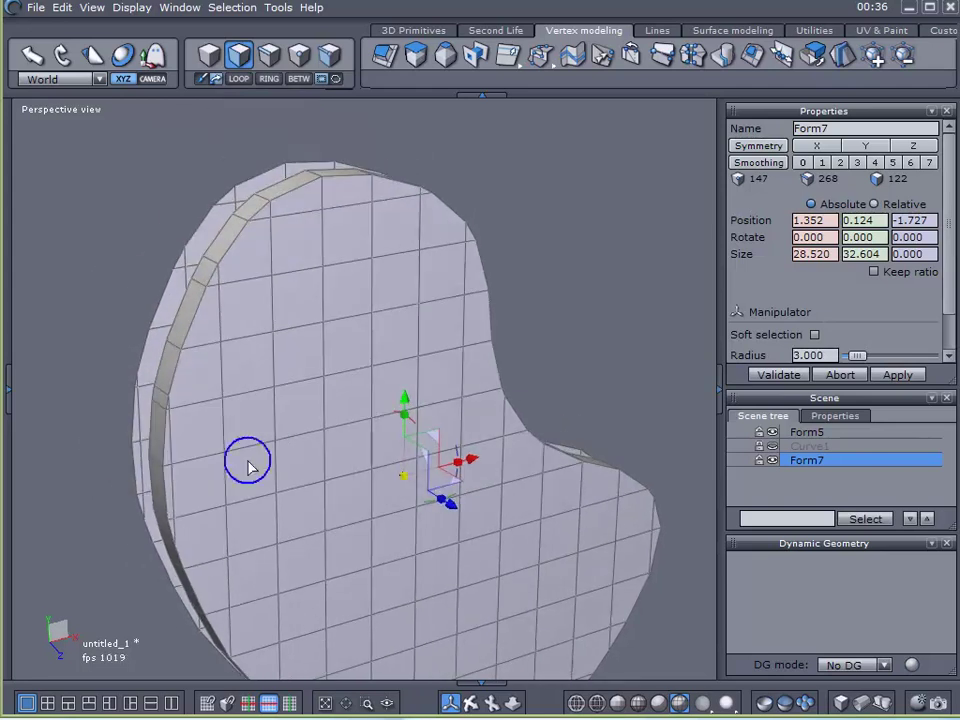
left_click_drag(246, 461, 293, 386, "alt")
scroll(228, 220, "up", 3)
left_click_drag(244, 267, 248, 275, "alt")
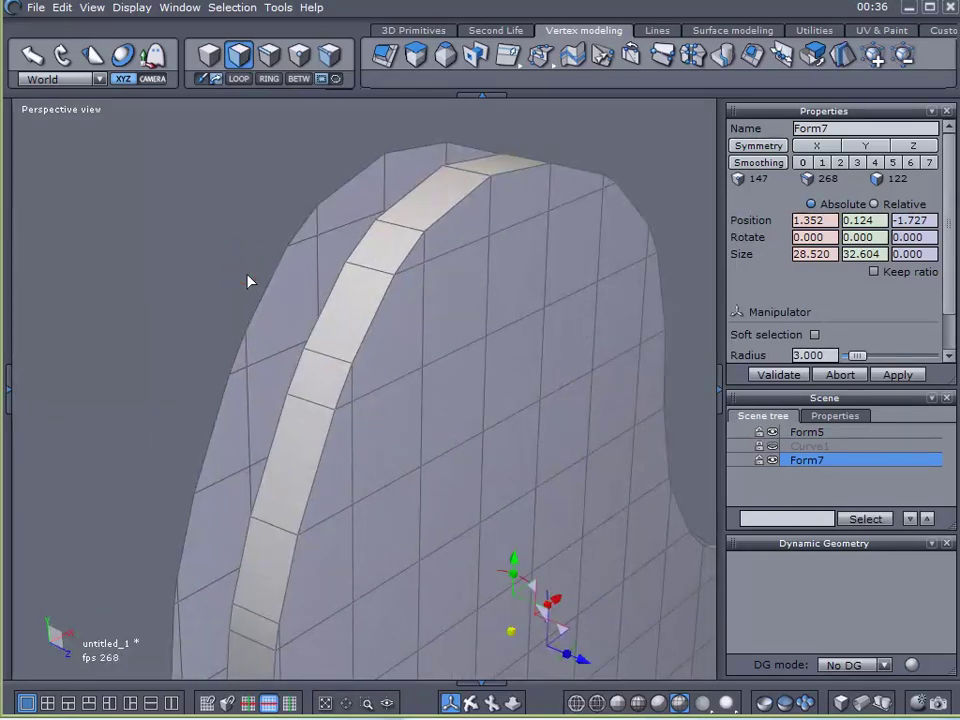
key("s")
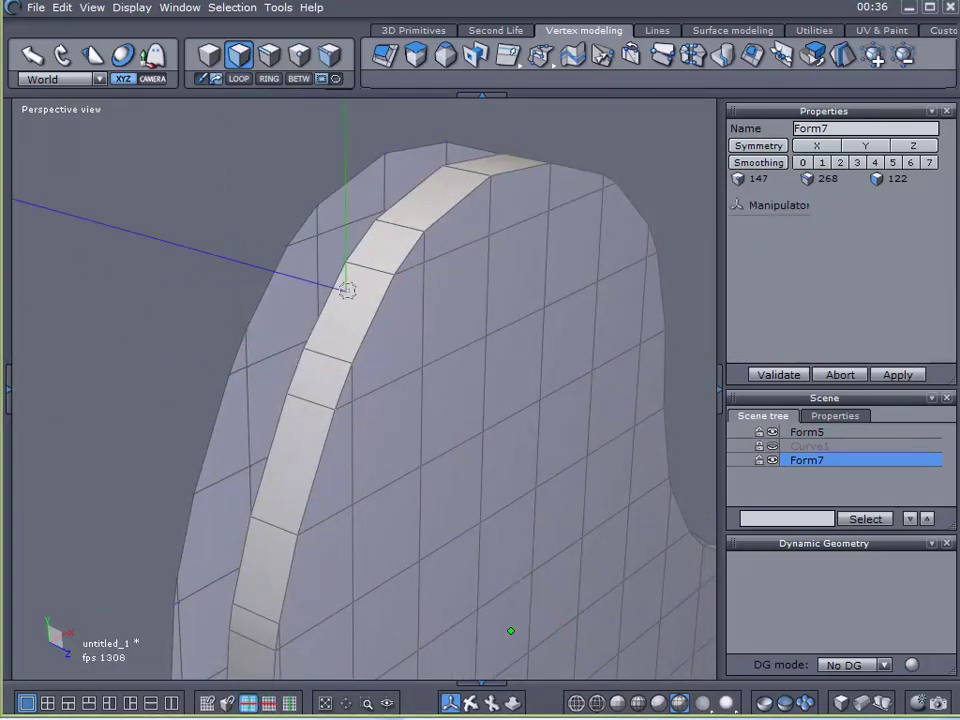
left_click(287, 247)
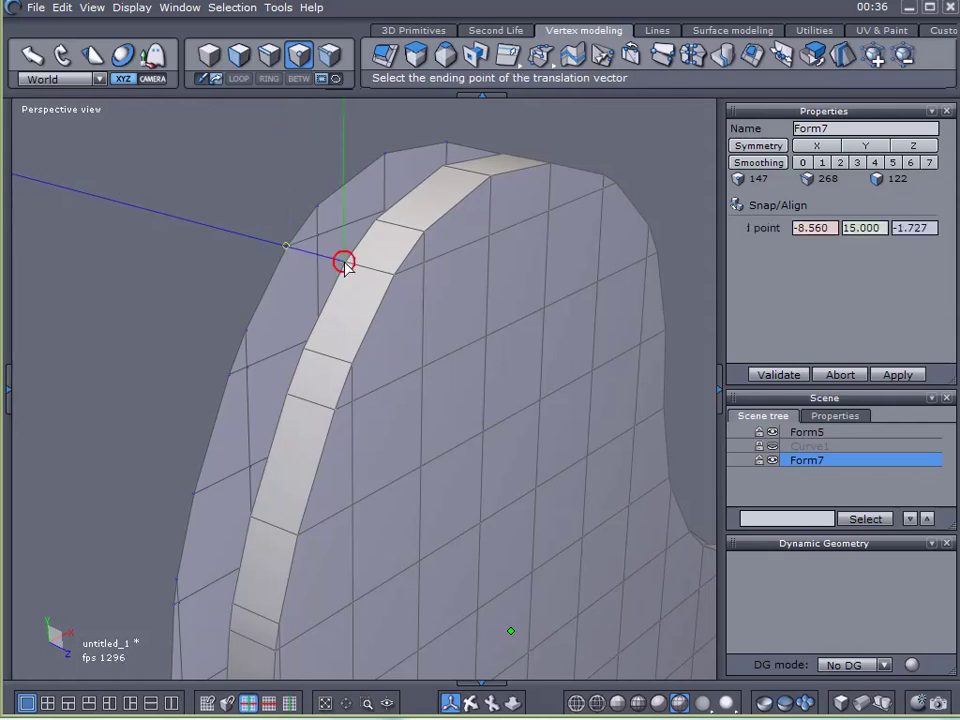
left_click(345, 261)
- Select both the extruded form and the copied back grid and weld them into one object
left_click_drag(627, 366, 678, 497)
left_click(786, 433)
left_click(786, 462, "ctrl")
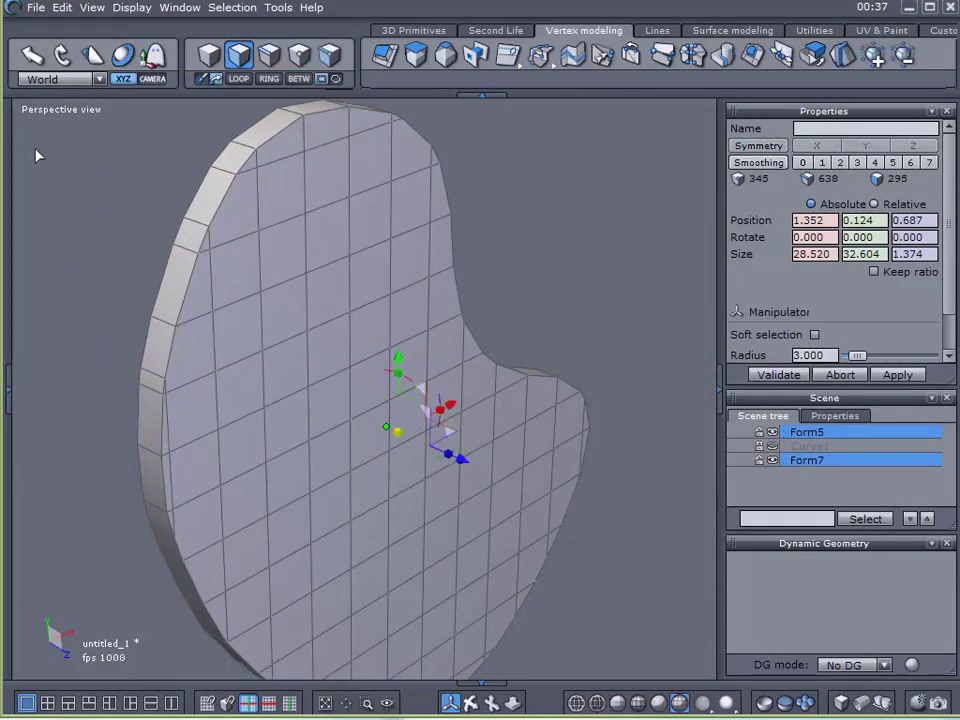
left_click(692, 56)
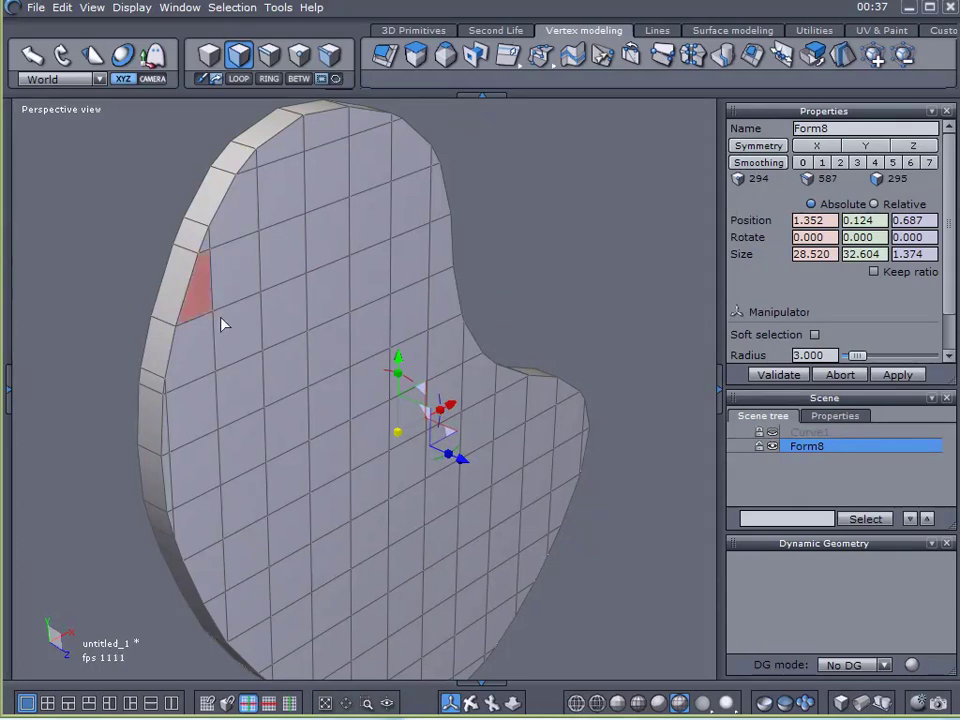
- Select all edges of the welded shape, switch the display to wireframe, and extract the edges as curves
middle_click_drag(231, 420, 204, 377)
scroll(220, 384, "down", 3)
middle_click_drag(288, 472, 337, 457)
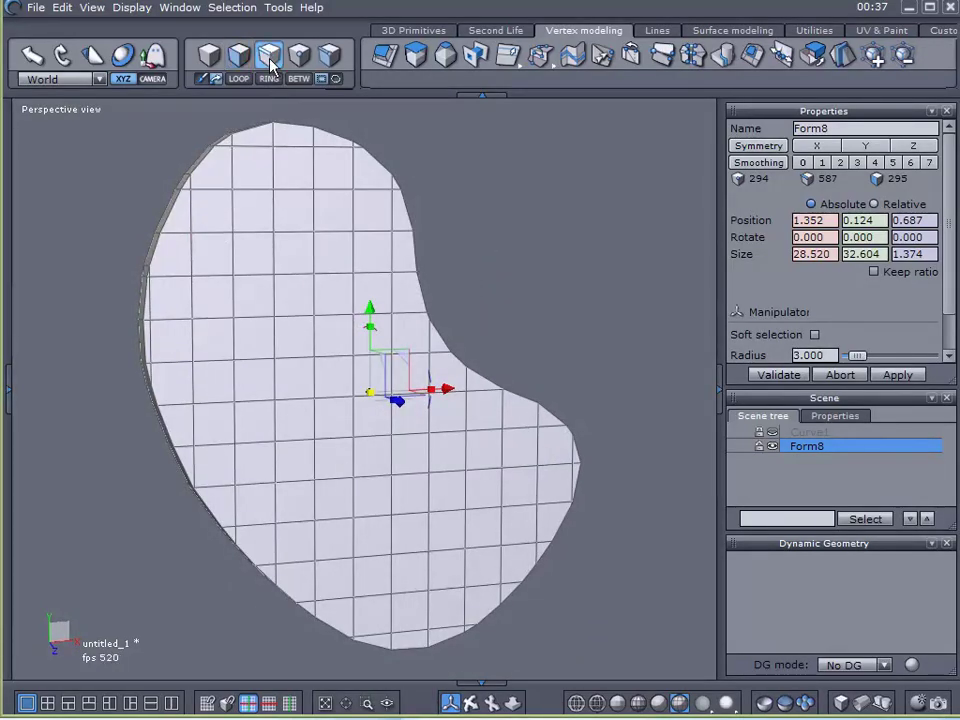
key("ctrl+a")
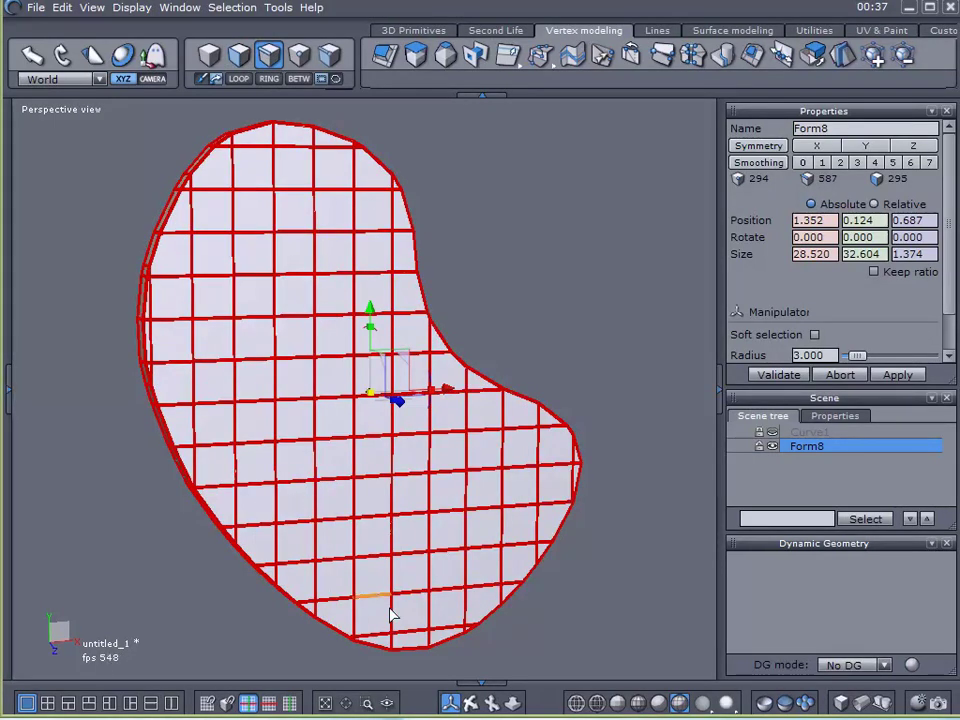
left_click(595, 704)
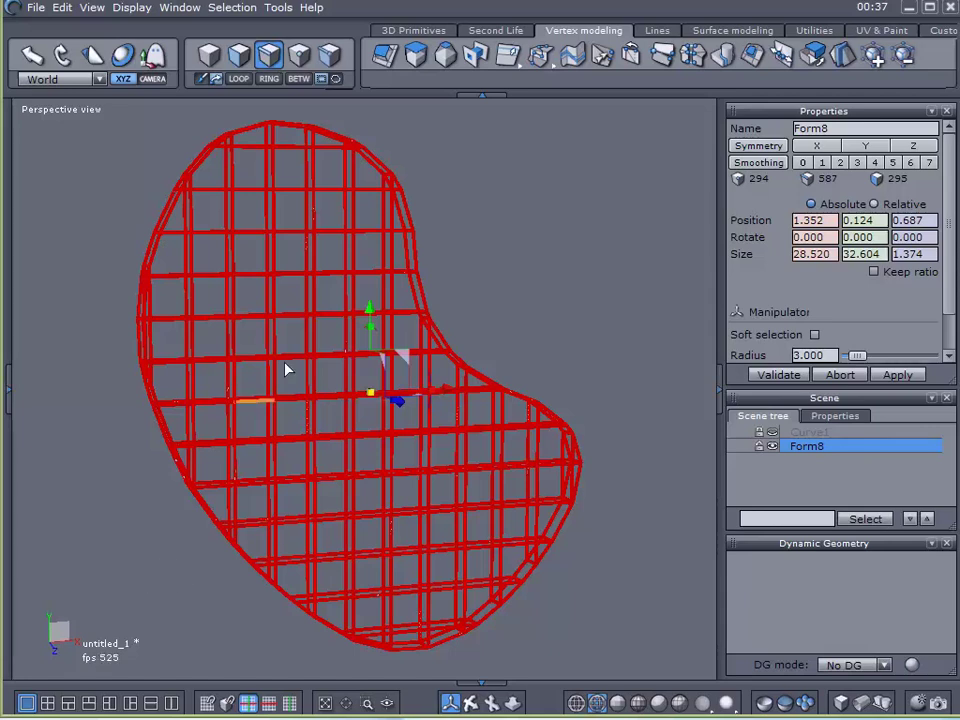
left_click(662, 32)
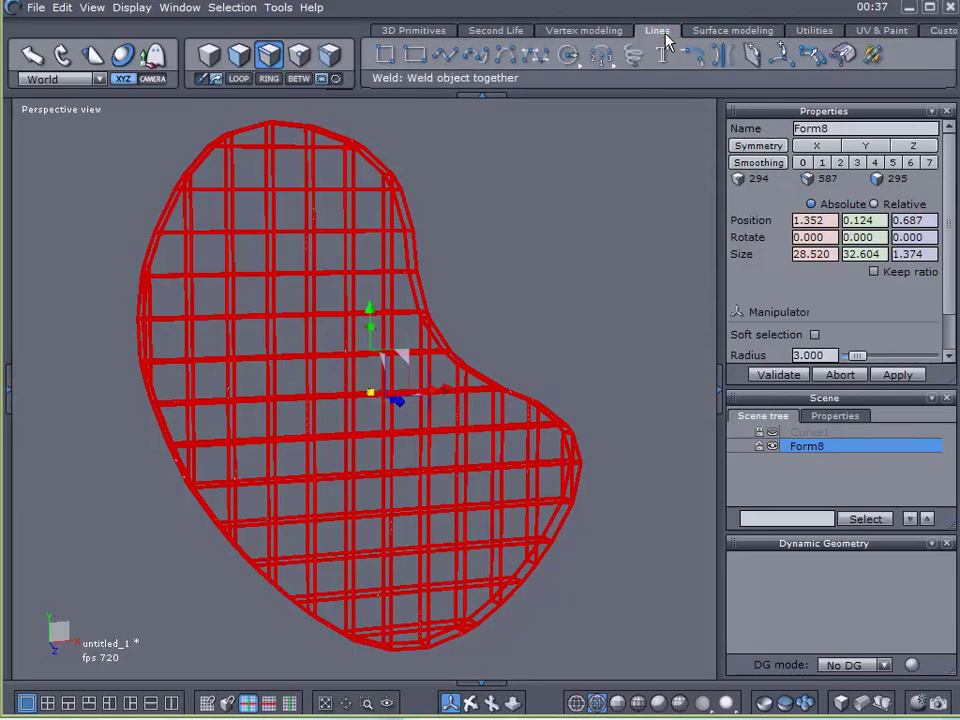
left_click(842, 57)
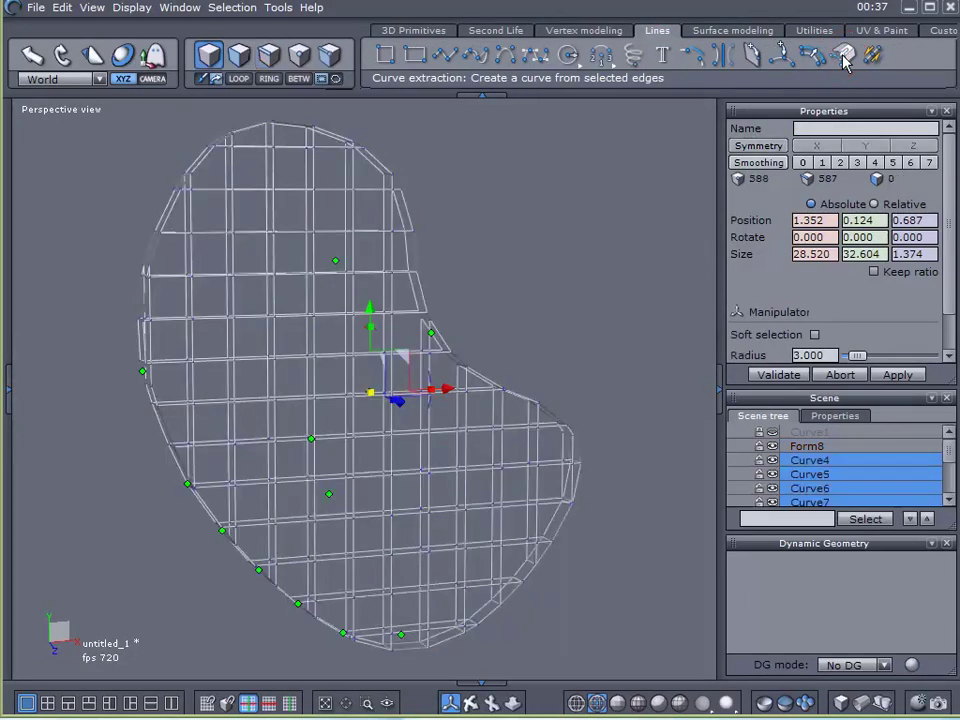
- Enlarge the scene tree and hide the welded mesh Form8, leaving the extracted curves shown
left_click(935, 543)
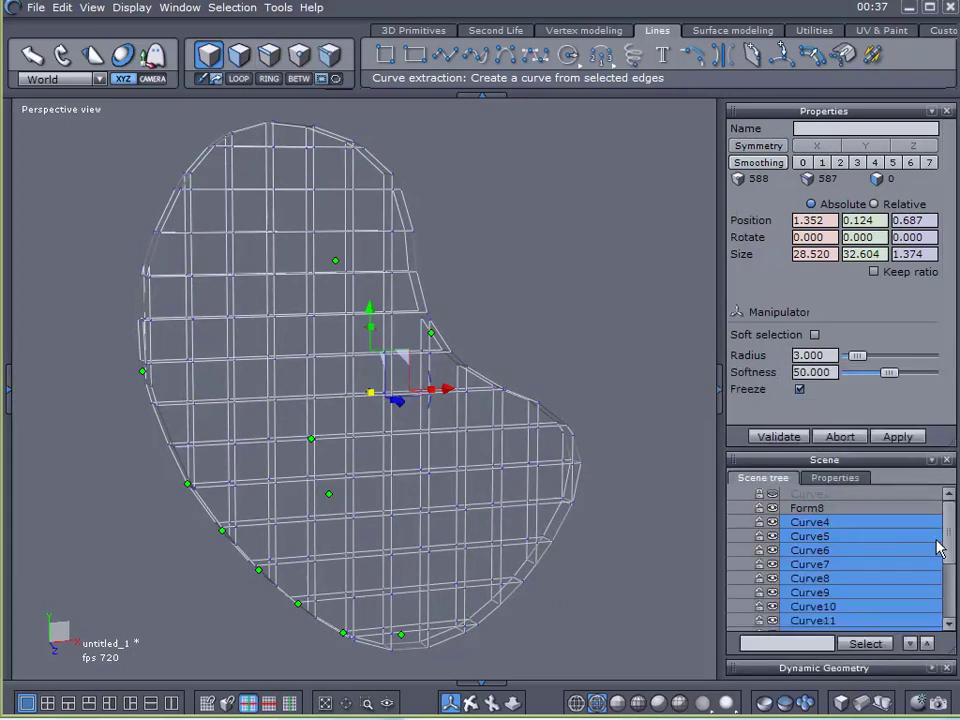
left_click(770, 510)
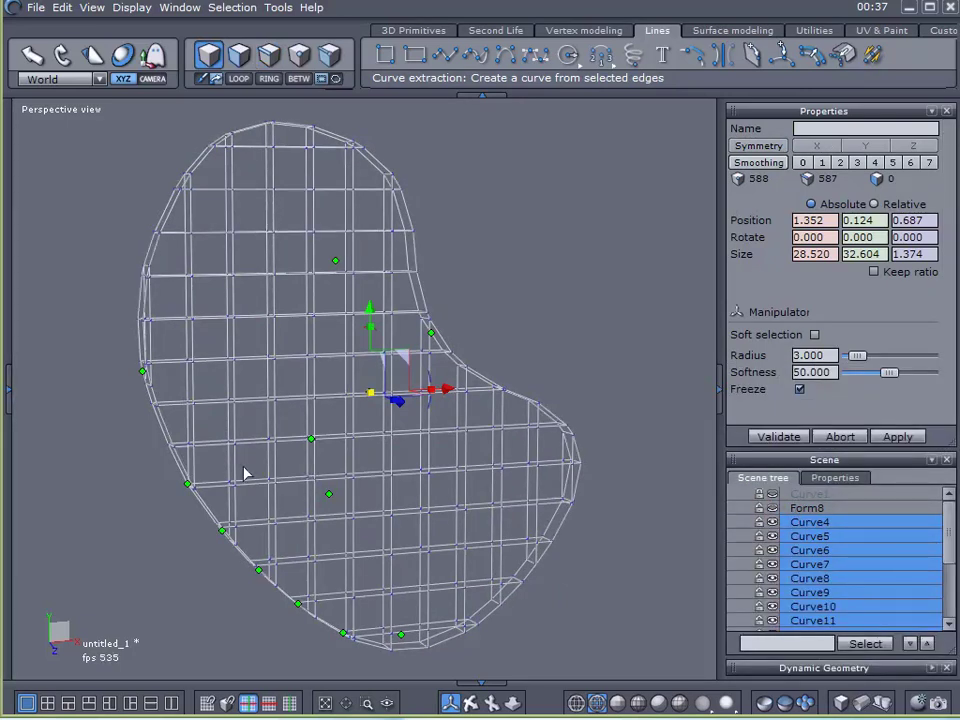
right_click_drag(246, 468, 361, 448)
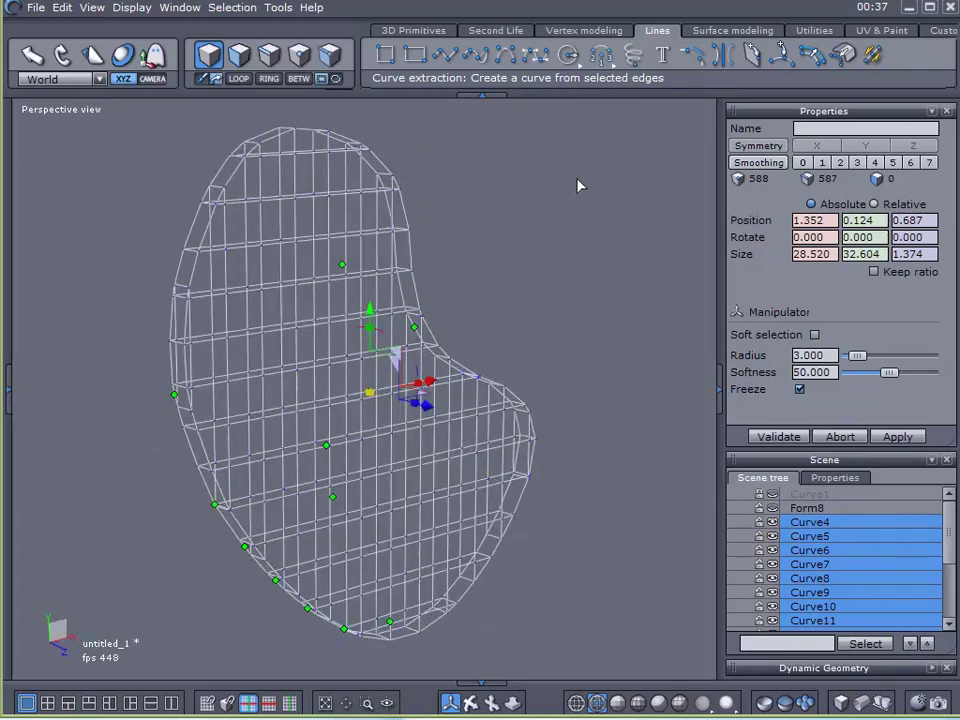
- Thicken the extracted curves into tubes with a thickness of 0.145 and 8 points
left_click(813, 32)
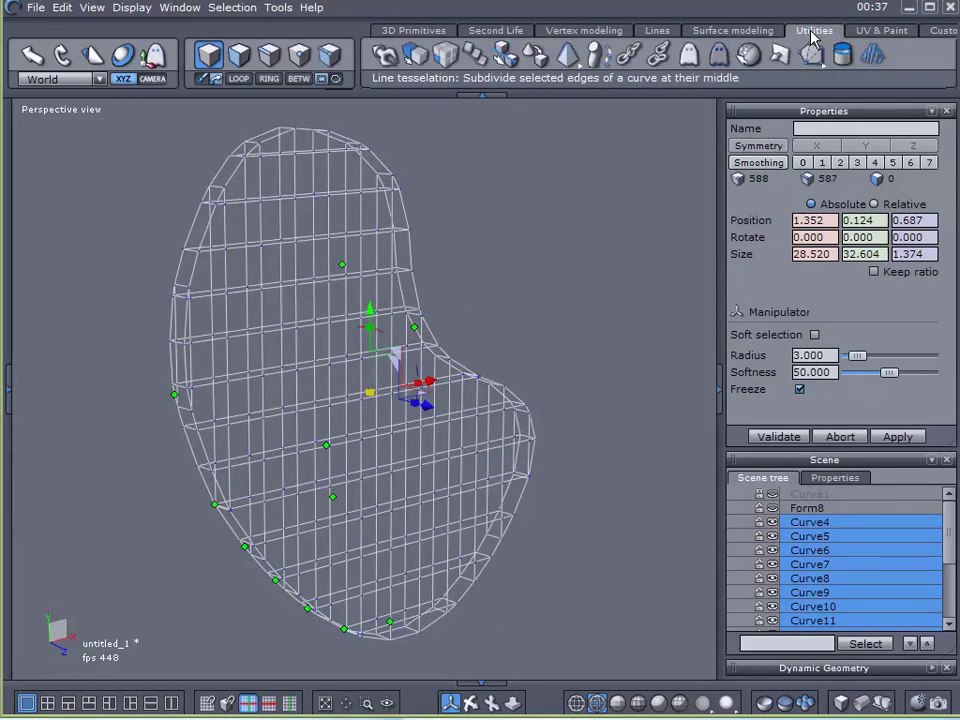
left_click(735, 30)
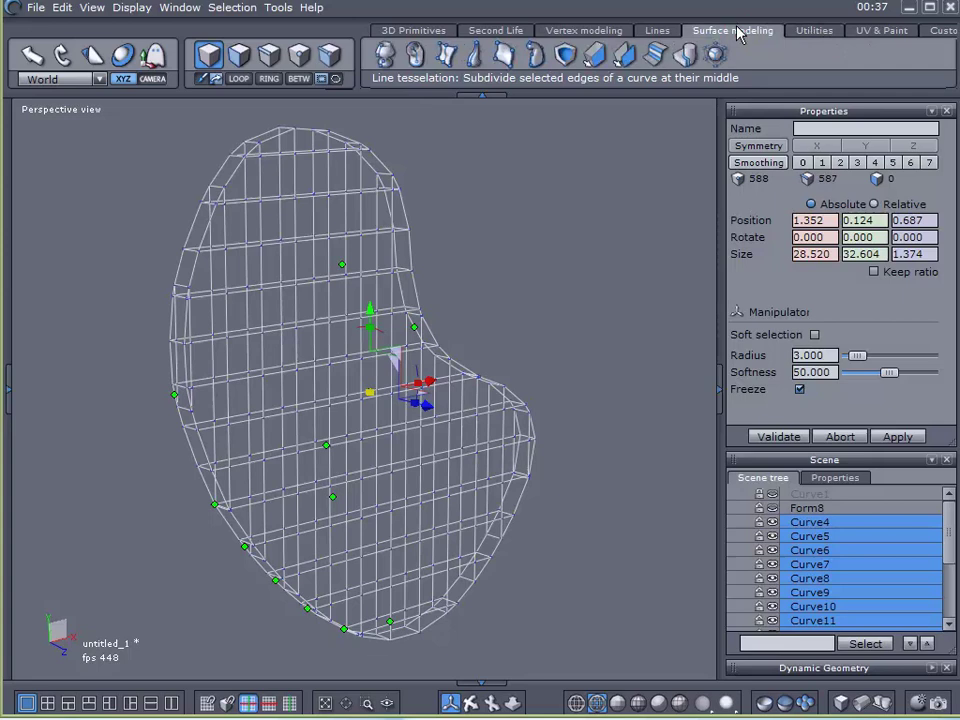
left_click(597, 55)
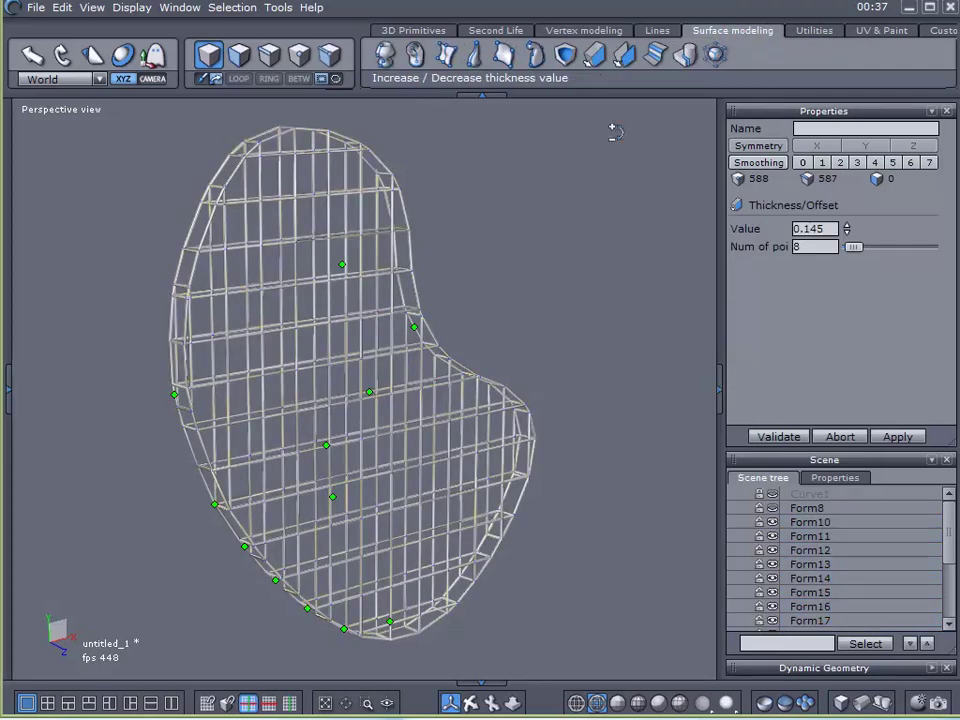
left_click(775, 438)
- Inspect the thickened tube lattice from several angles and close up along its outer edge
right_click_drag(600, 497, 668, 493)
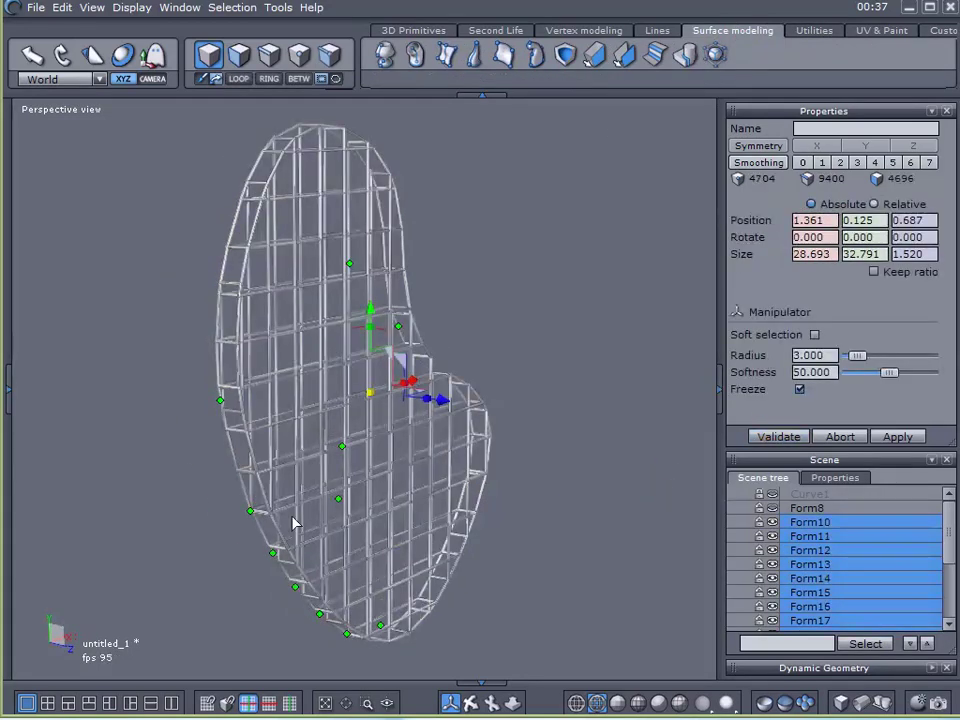
right_click_drag(570, 497, 490, 410)
left_click(626, 441)
middle_click_drag(335, 410, 139, 392)
scroll(137, 317, "up", 5)
scroll(137, 317, "down", 6)
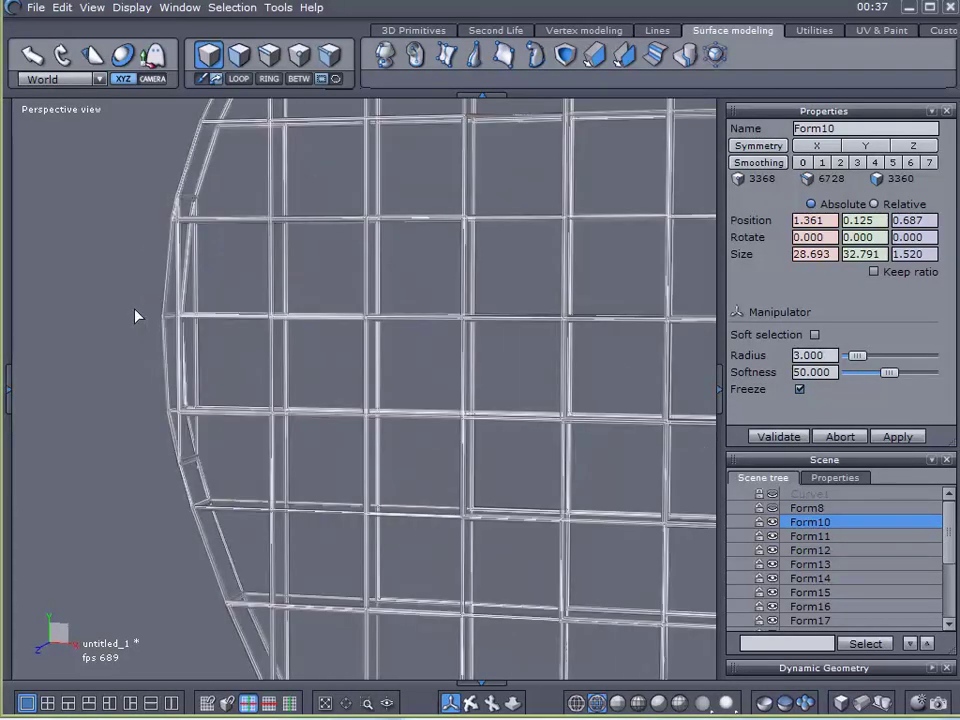
middle_click_drag(167, 360, 617, 399)
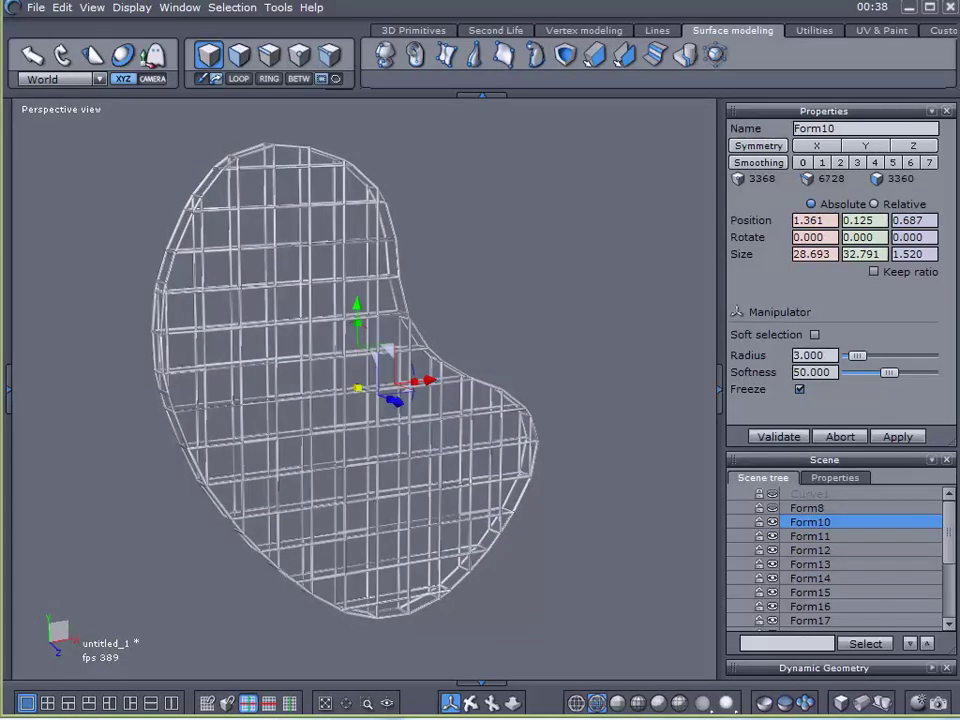